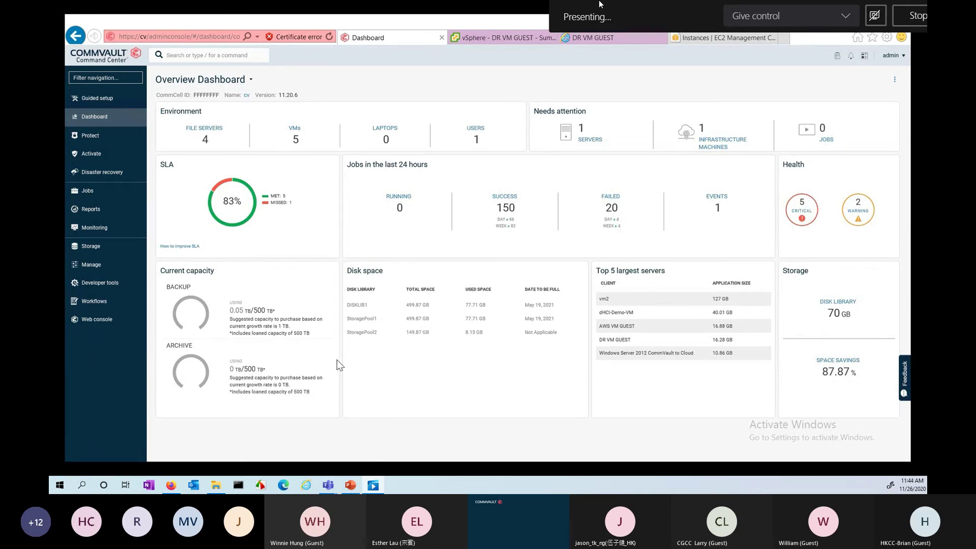
- Open the cloud storage list, review the storage types offered for a new cloud library, and cancel adding it
left_click(116, 253)
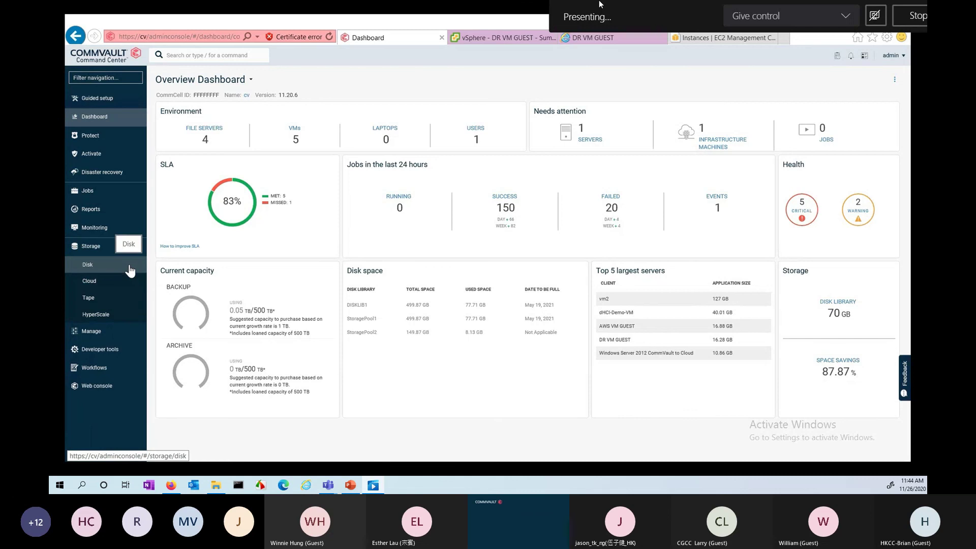
left_click(134, 286)
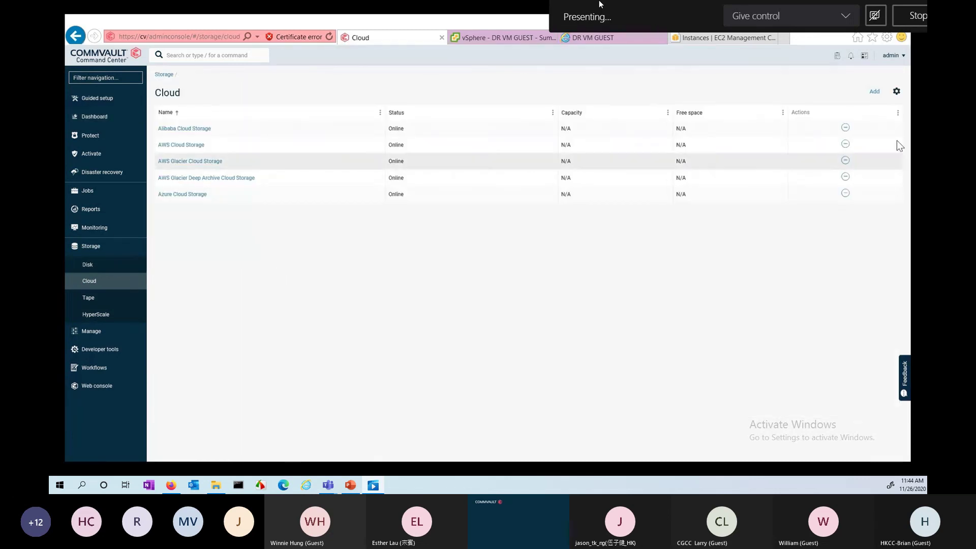
left_click(875, 91)
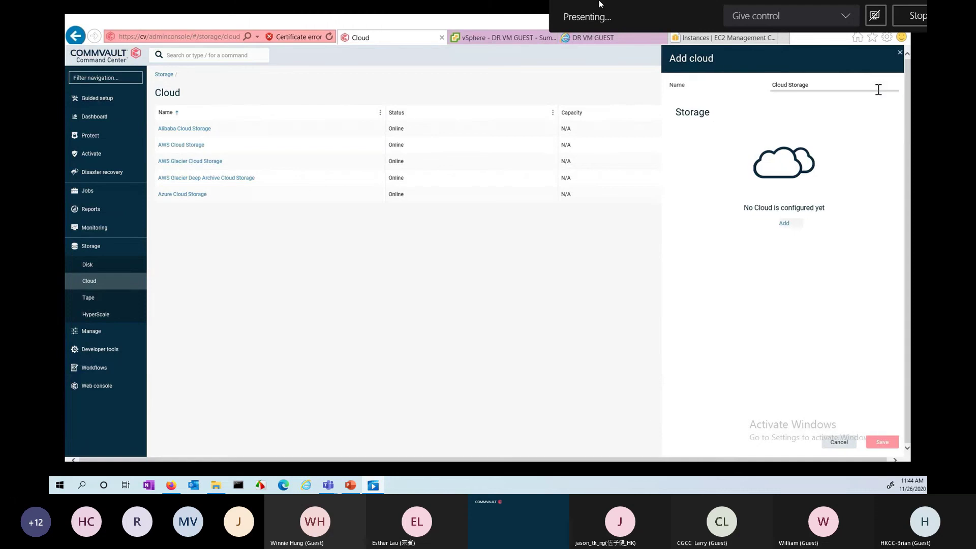
left_click(778, 225)
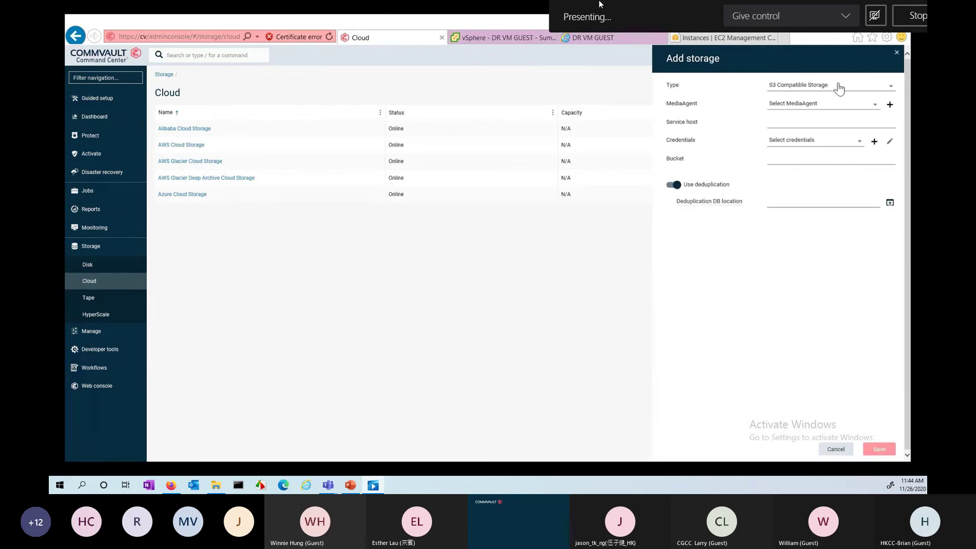
left_click(837, 87)
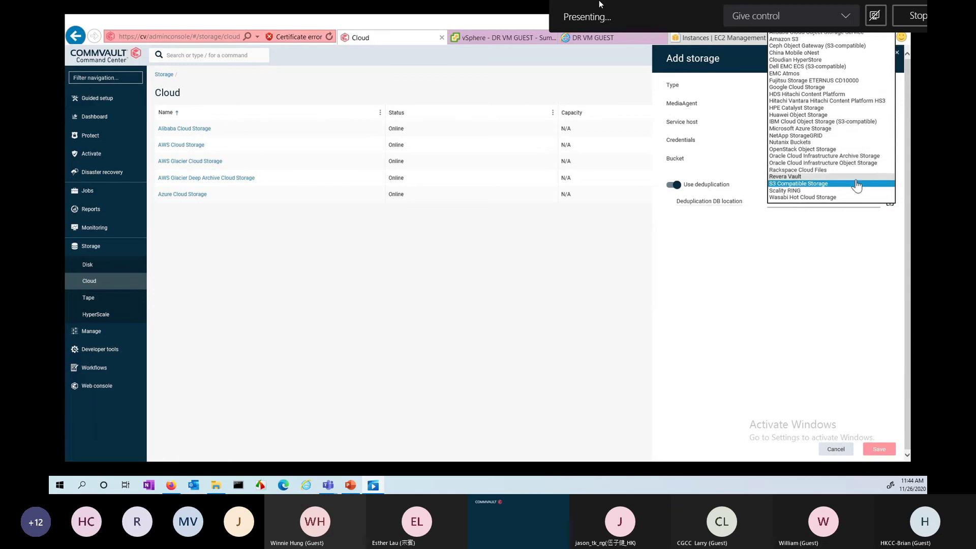
left_click(834, 450)
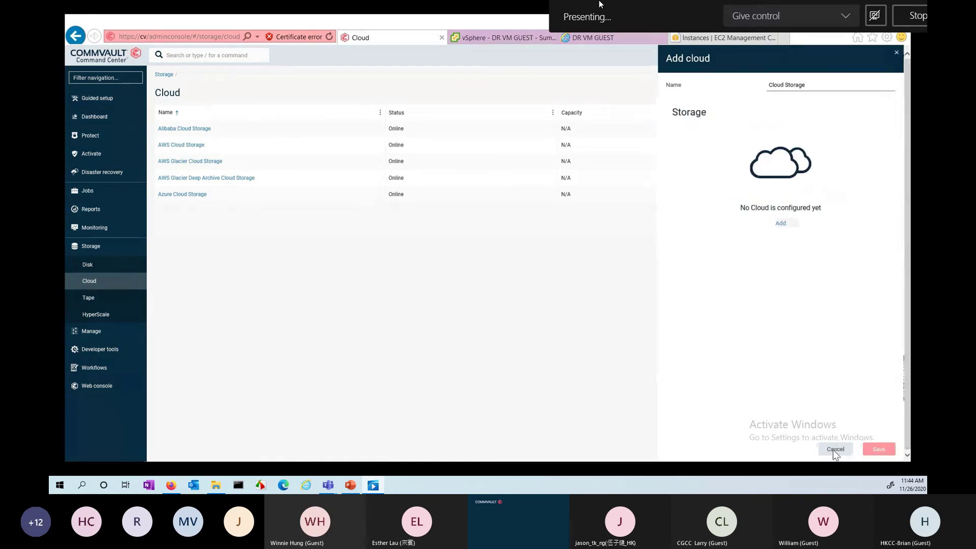
left_click(834, 450)
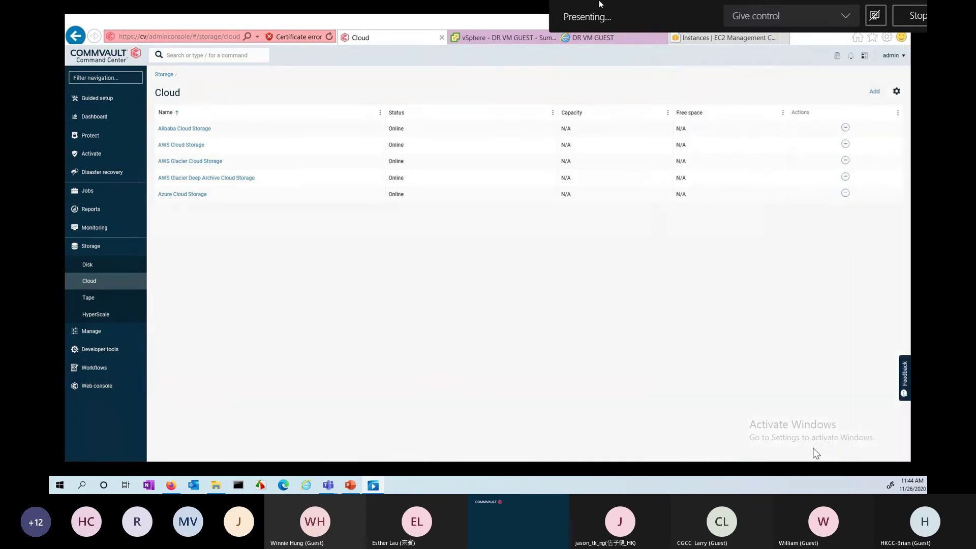
- Open the virtualization hypervisors list, review the vendors offered for a new hypervisor, and cancel adding it
left_click(117, 140)
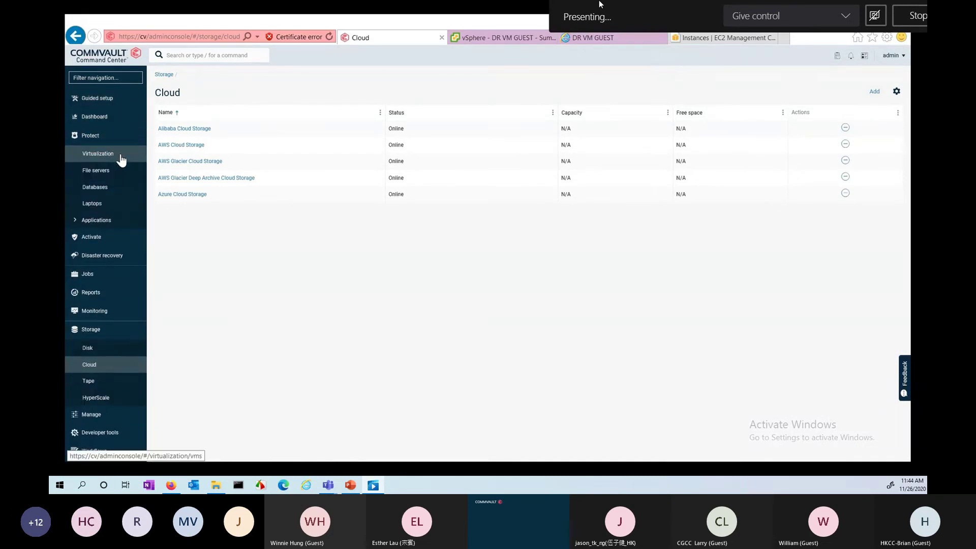
left_click(120, 158)
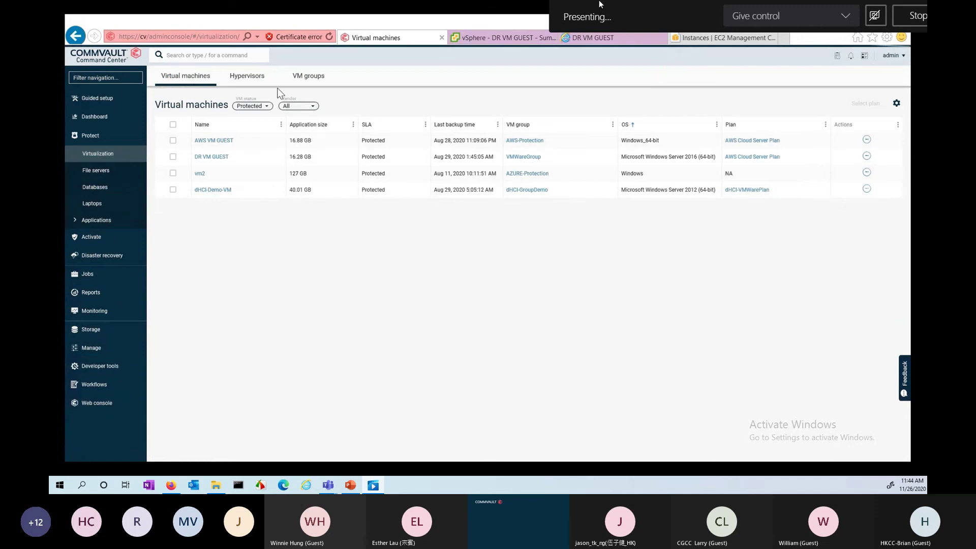
left_click(258, 81)
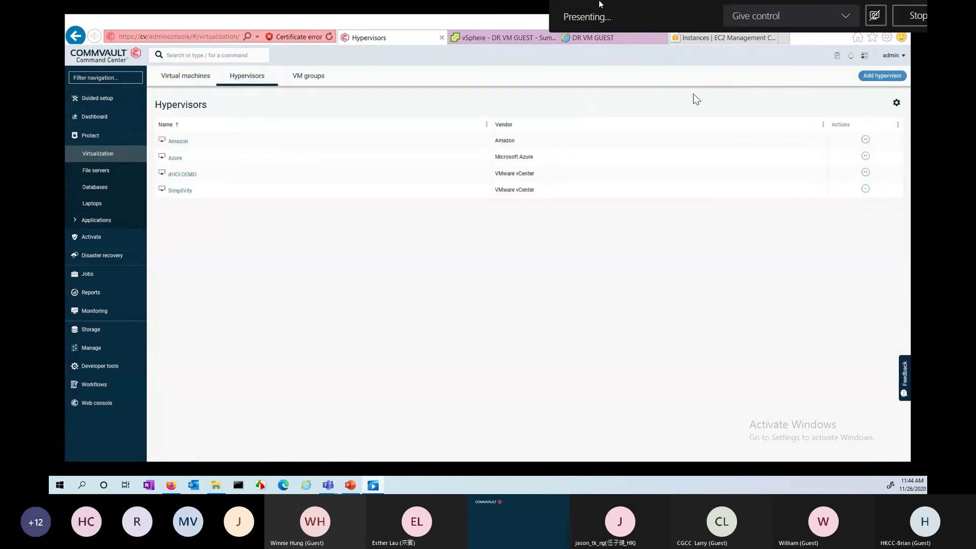
left_click(896, 76)
left_click(861, 93)
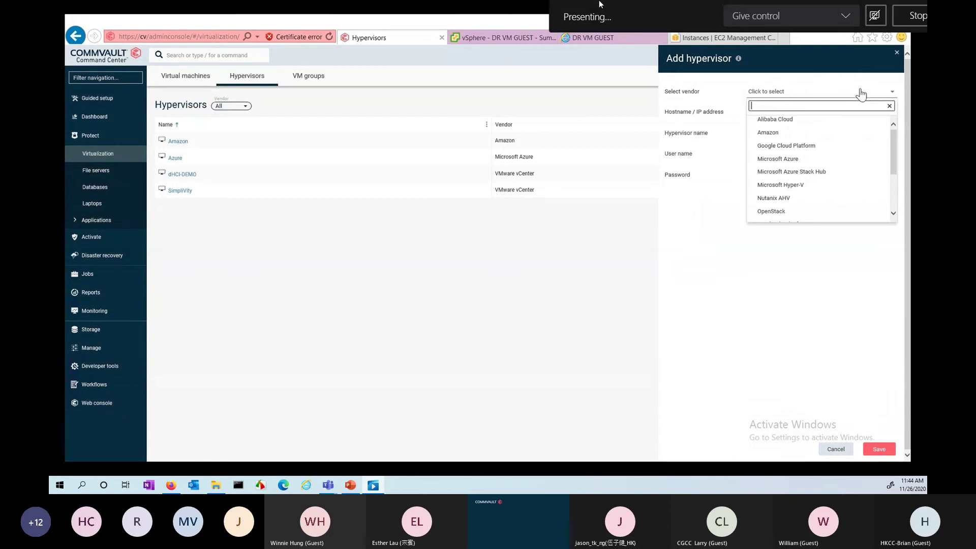
left_click(855, 134)
scroll(862, 194, "down", 3)
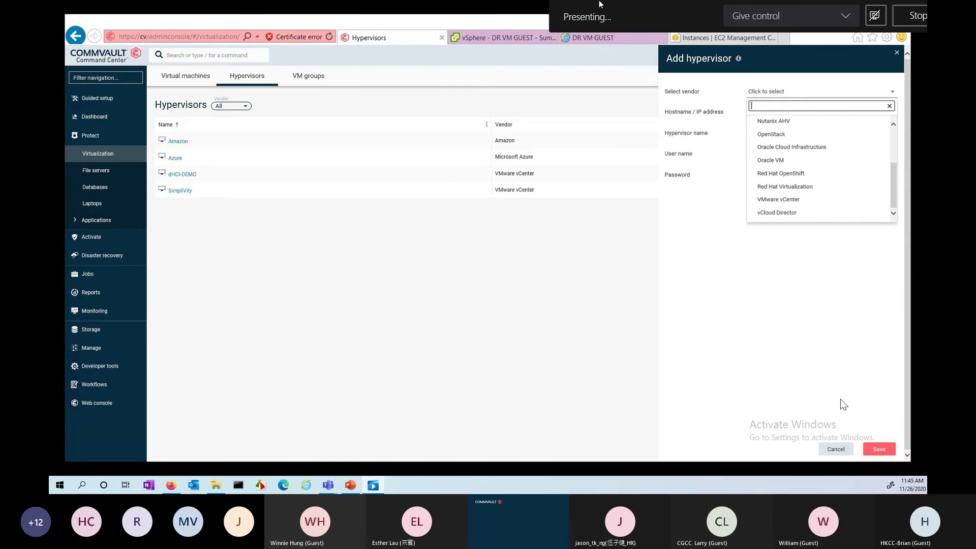
left_click(835, 449)
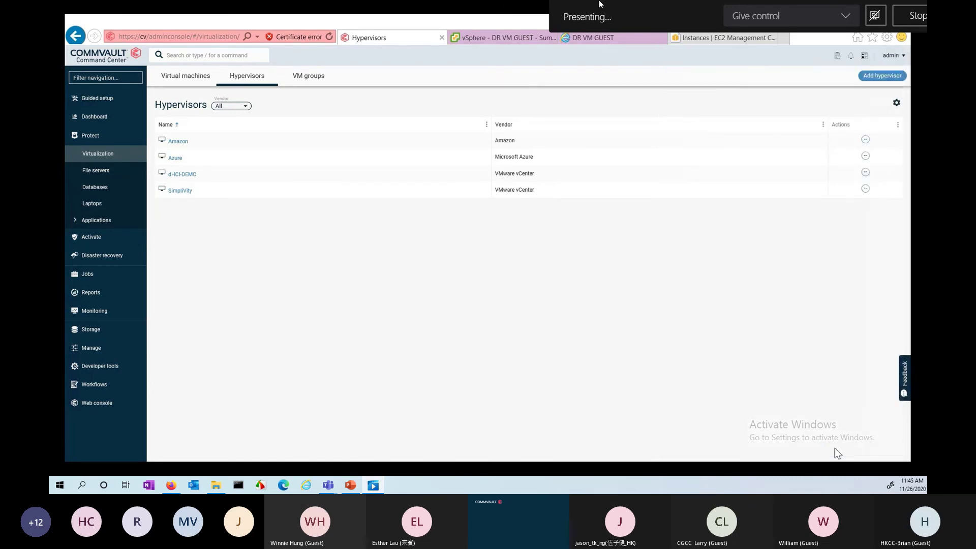
- Open the AWS Cloud Server Plan assigned to VMWareGroup in the VM groups list
left_click(314, 78)
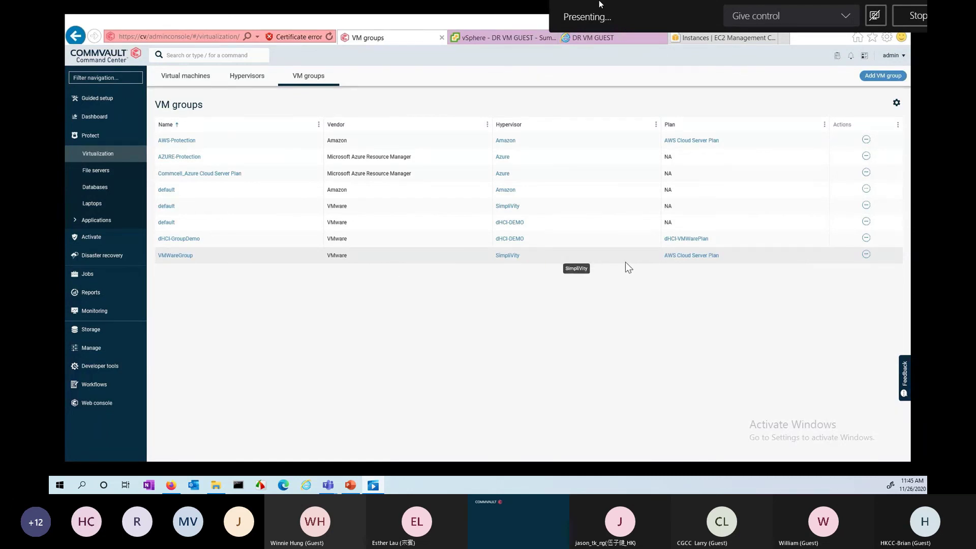
left_click(698, 259)
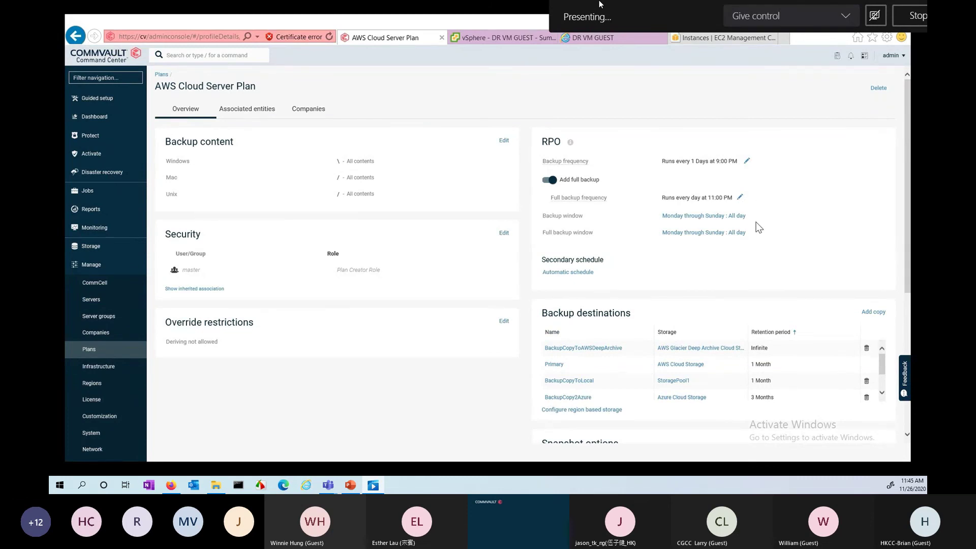
- Try excluding 9 am to 11 am, Monday through Thursday, from the plan's backup window, and cancel the edit
left_click(711, 218)
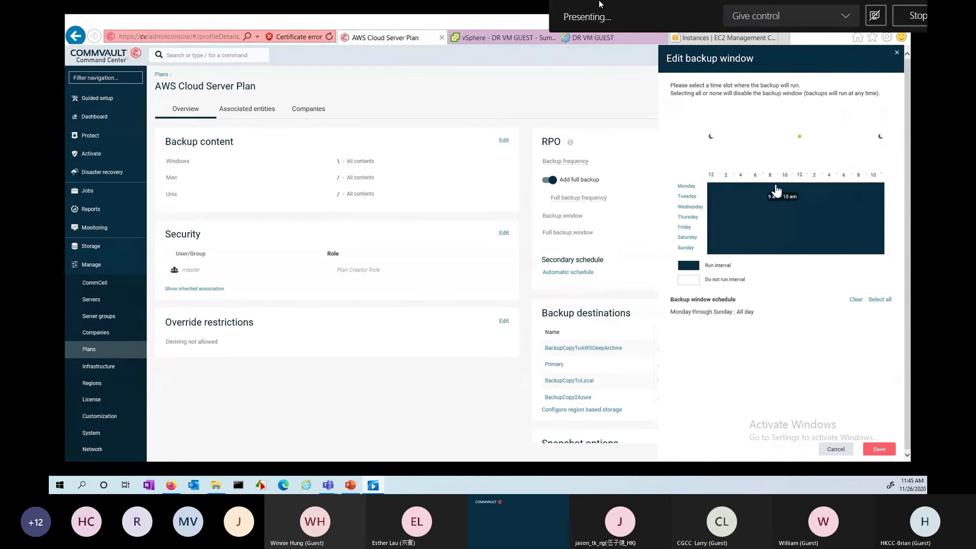
mouse_move(776, 190)
left_mouse_down()
mouse_move(777, 224)
mouse_move(785, 187)
left_mouse_up()
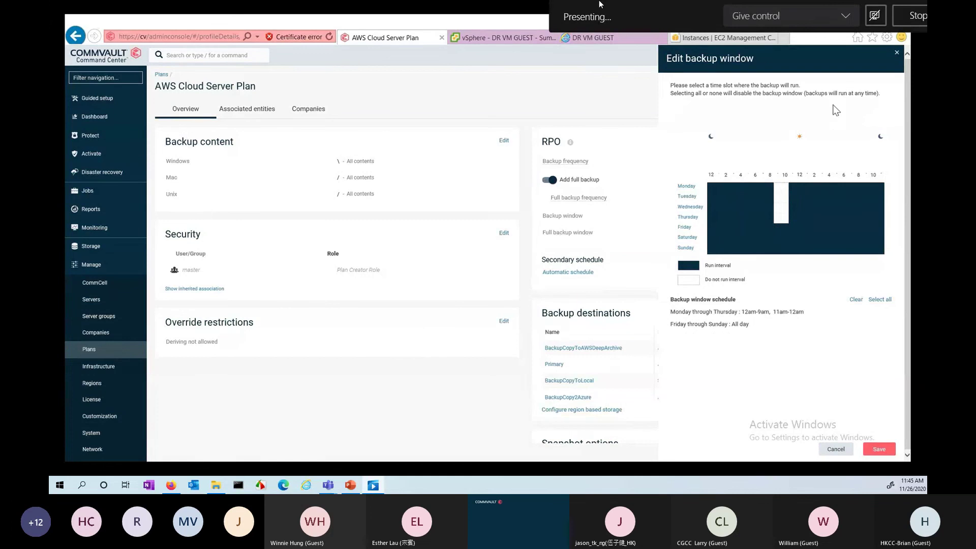
left_click(834, 451)
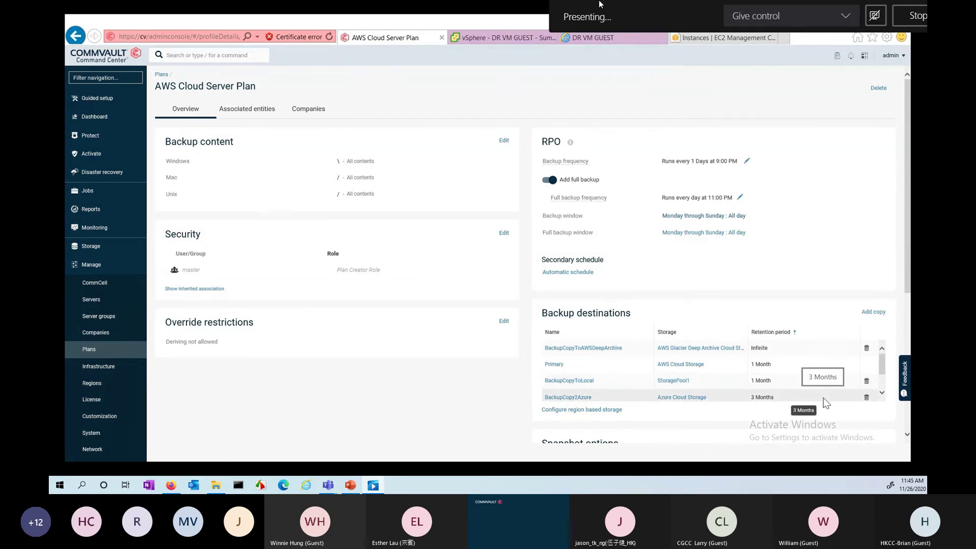
- Review the remaining backup destinations of the plan with their storage and retention periods
left_click(882, 394)
left_click(882, 394)
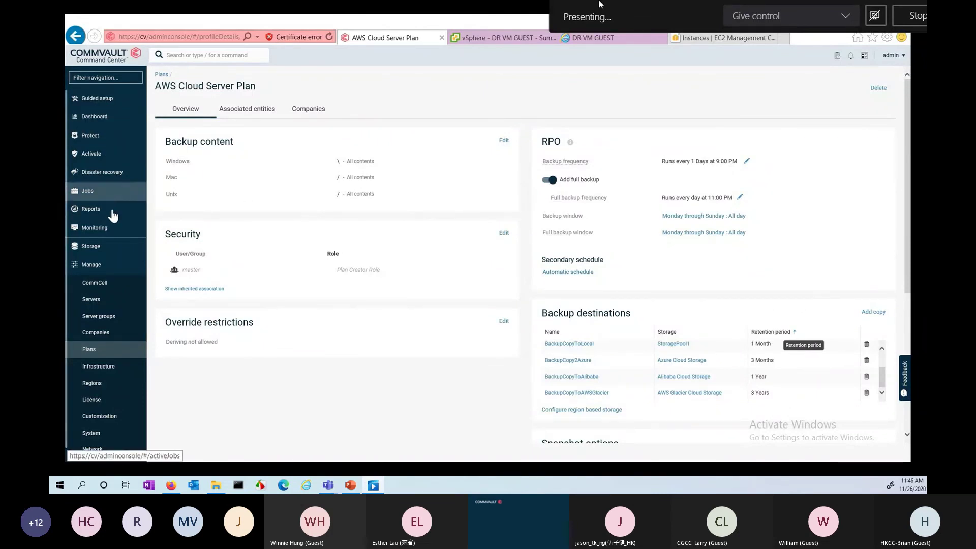
- Open the summary of the AWS Target recovery target under disaster recovery
left_click(106, 175)
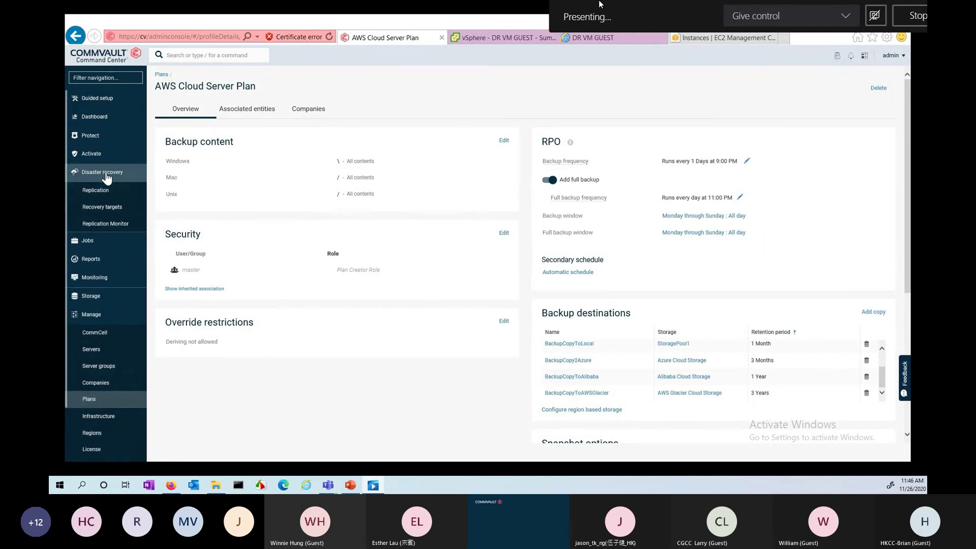
left_click(121, 207)
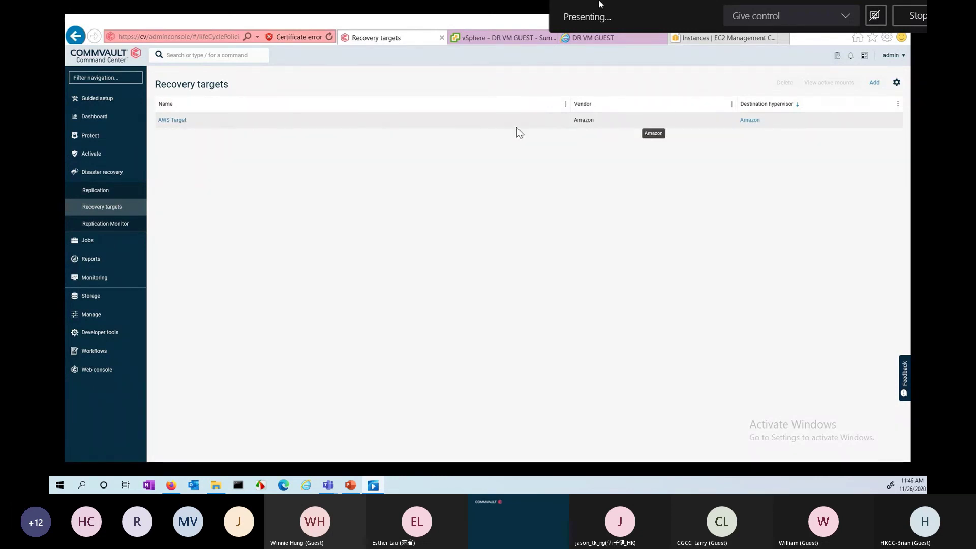
left_click(179, 121)
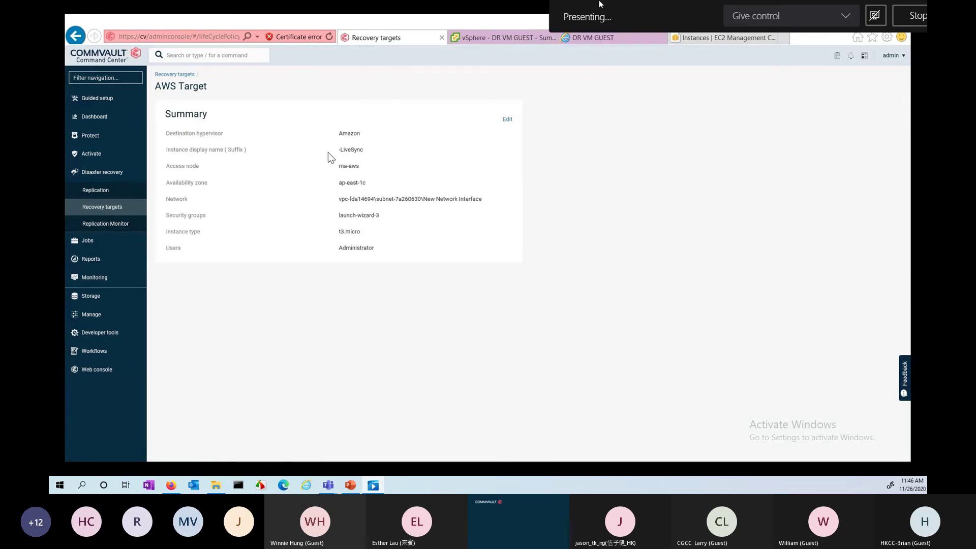
- Open AWS Target for editing and review its instance display name suffix and access node options, keeping ma-aws
left_click(508, 120)
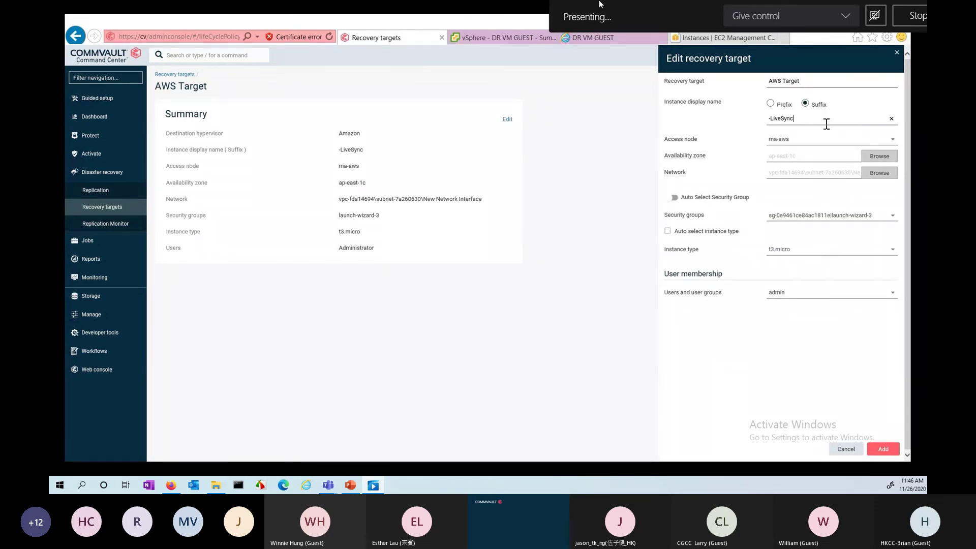
left_click_drag(825, 124, 706, 124)
left_click(851, 115)
left_click(824, 144)
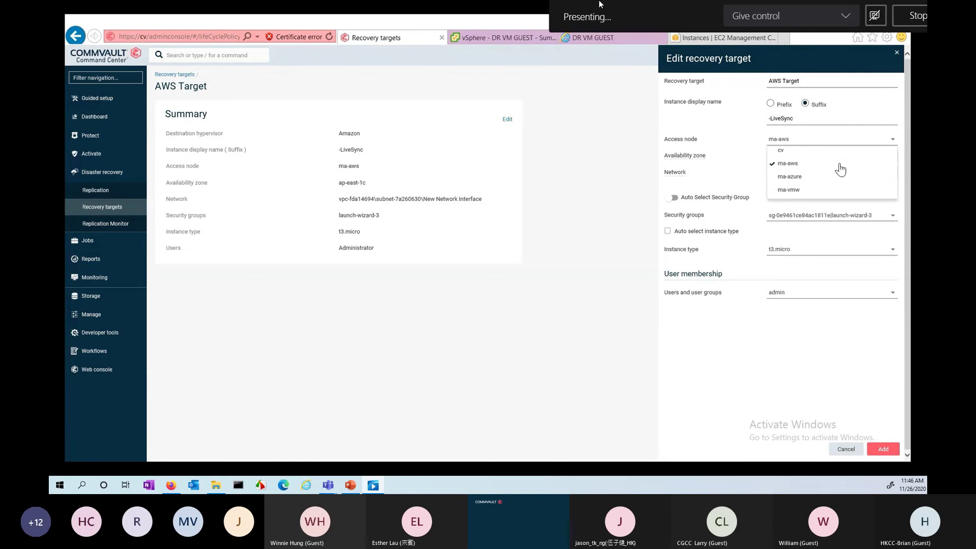
left_click(812, 165)
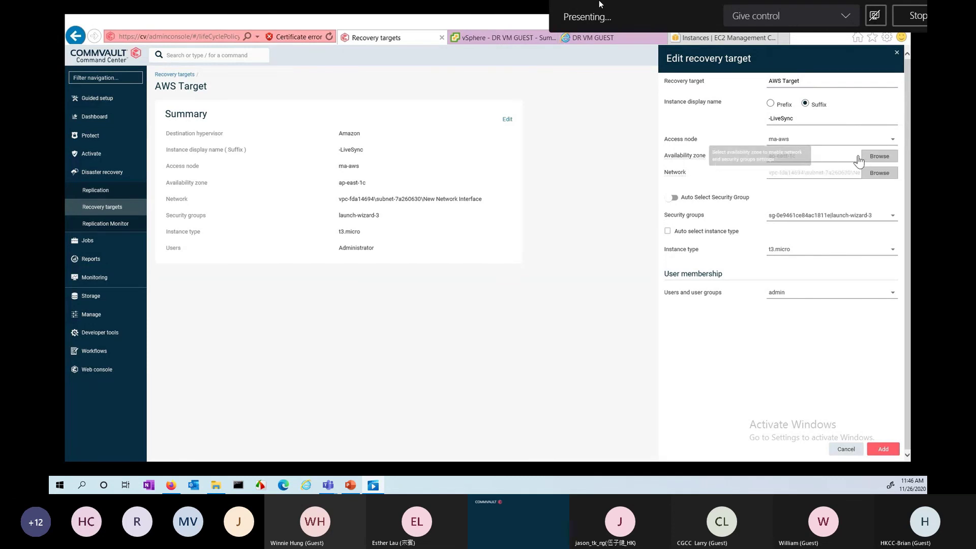
- Browse the availability zones under Asia Pacific (Hong Kong) and cancel the selection
left_click(883, 156)
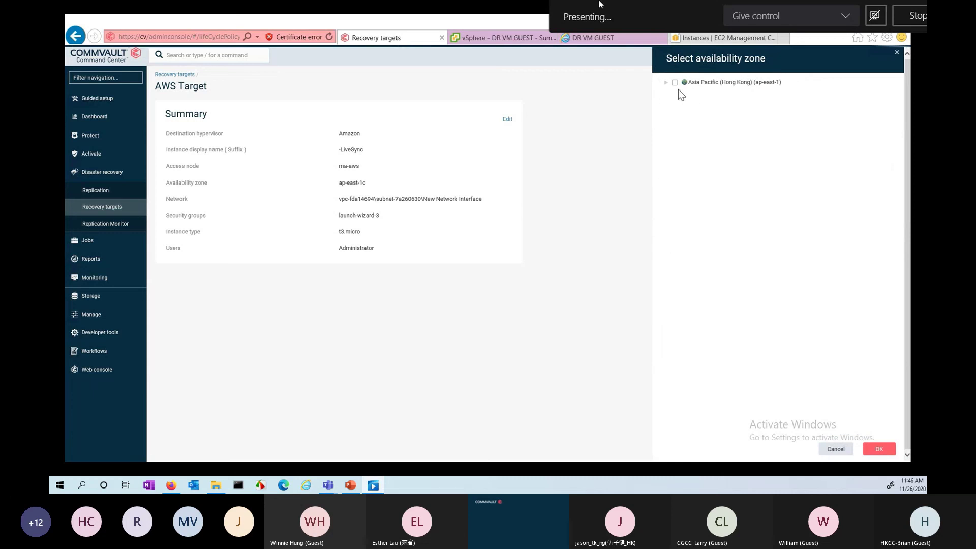
left_click(666, 82)
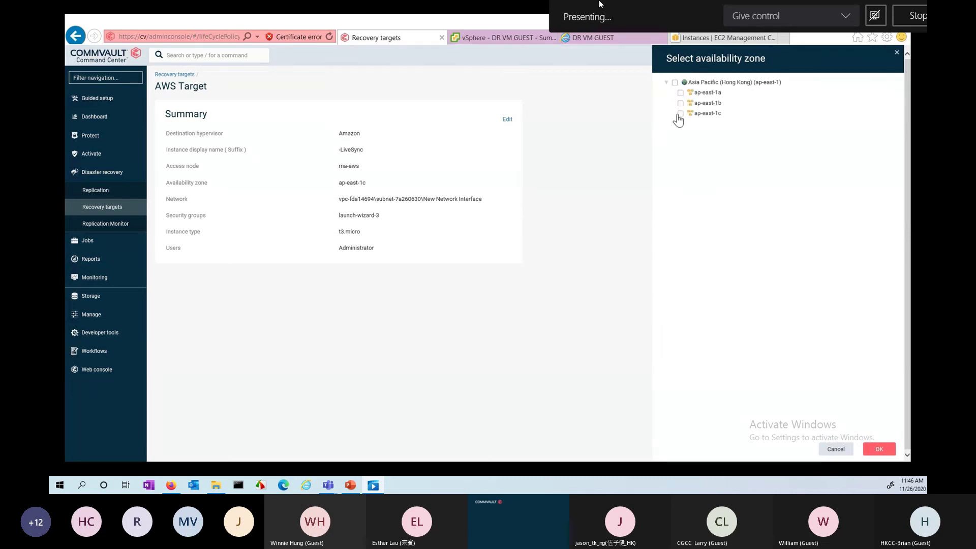
left_click(831, 450)
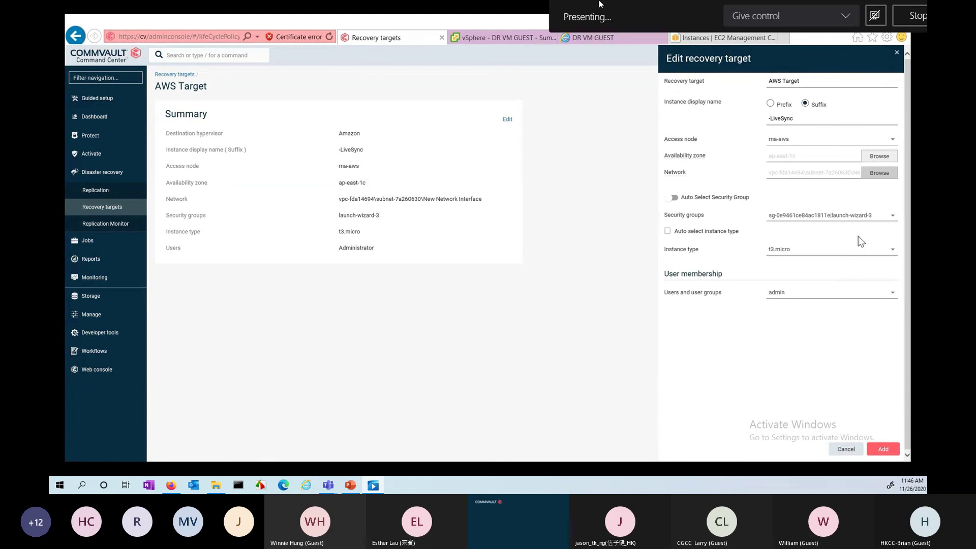
- Review the security groups available for the recovery target, keeping launch-wizard-3
left_click(885, 219)
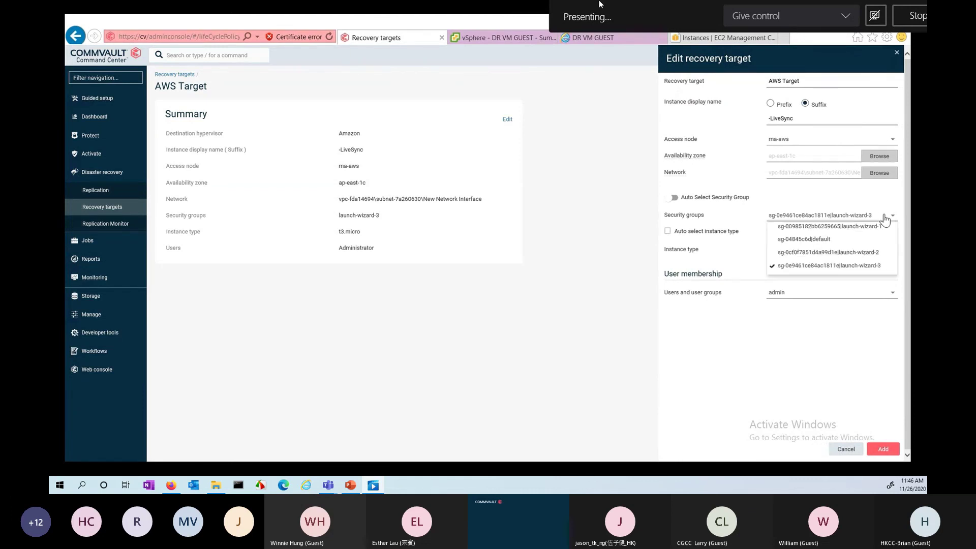
left_click(864, 266)
left_click(806, 265)
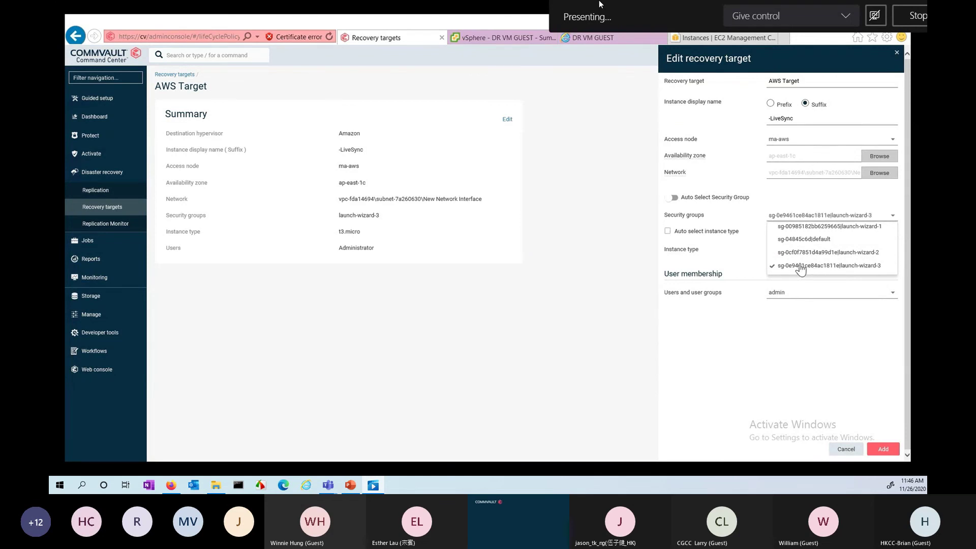
left_click(736, 244)
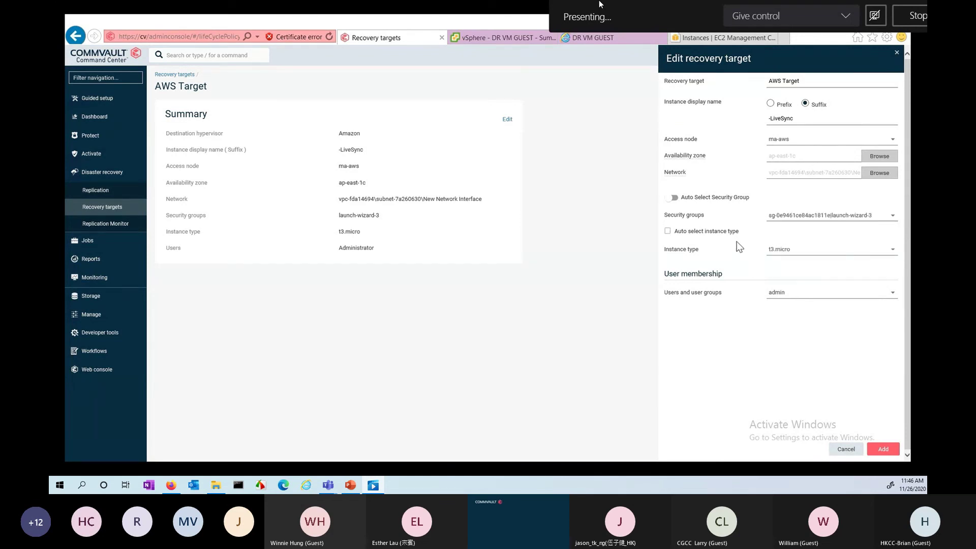
- Review the available instance types for the recovery target and cancel the edit
left_click(841, 254)
scroll(846, 310, "down", 2)
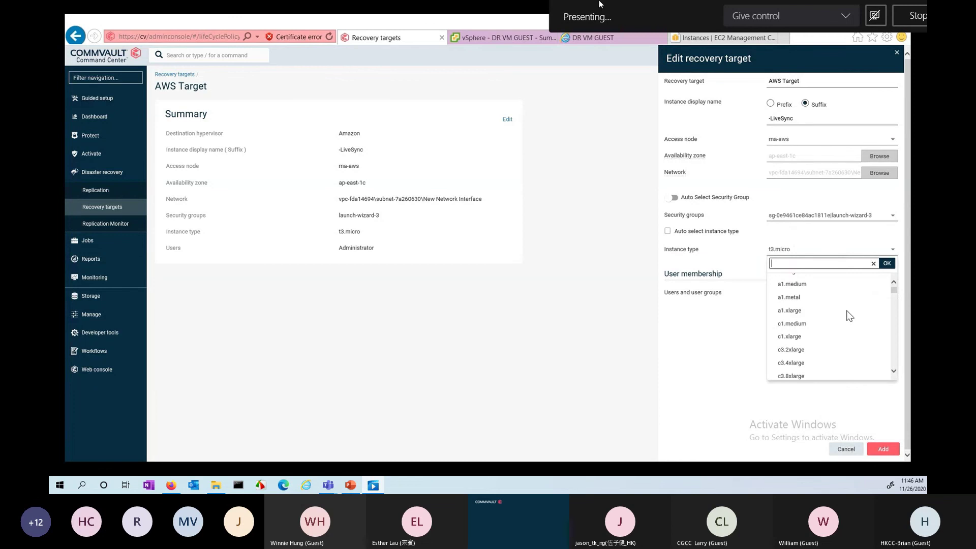
scroll(846, 311, "down", 4)
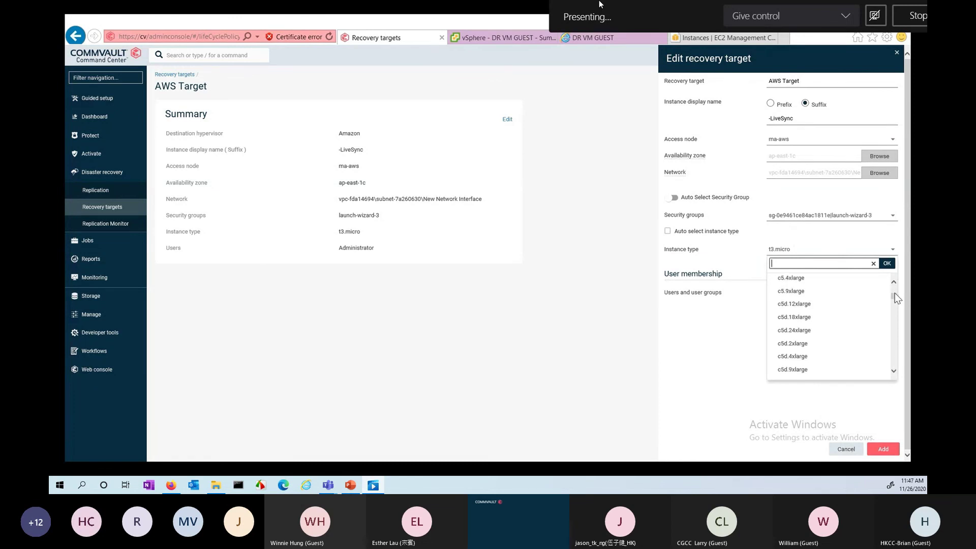
left_click(845, 448)
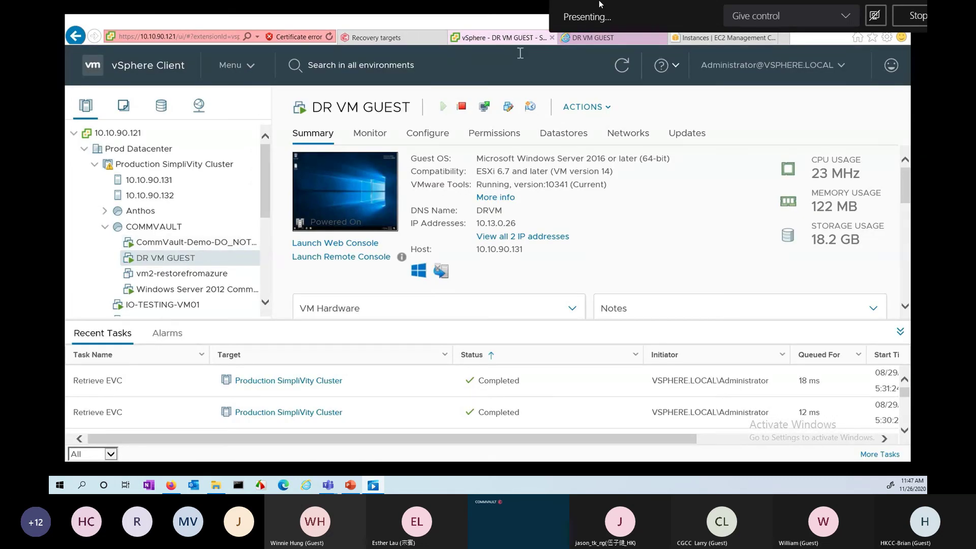
- Switch to the DR VM GUEST web console in the browser to view the virtual machine's desktop
left_click(599, 40)
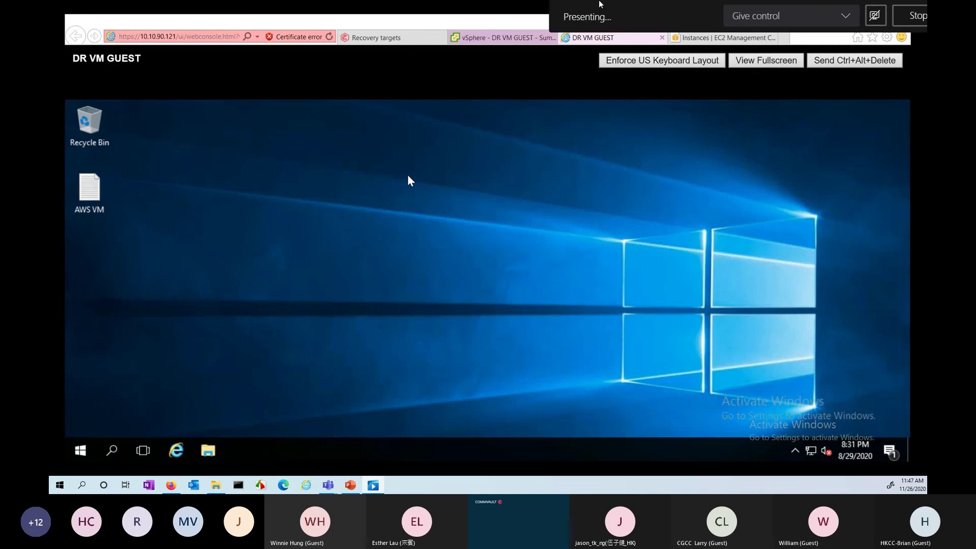
- Open the AWS VM text file on the DR VM GUEST desktop, add the line "This VM will Sync to AWS", and close it with the changes saved
double_click(89, 189)
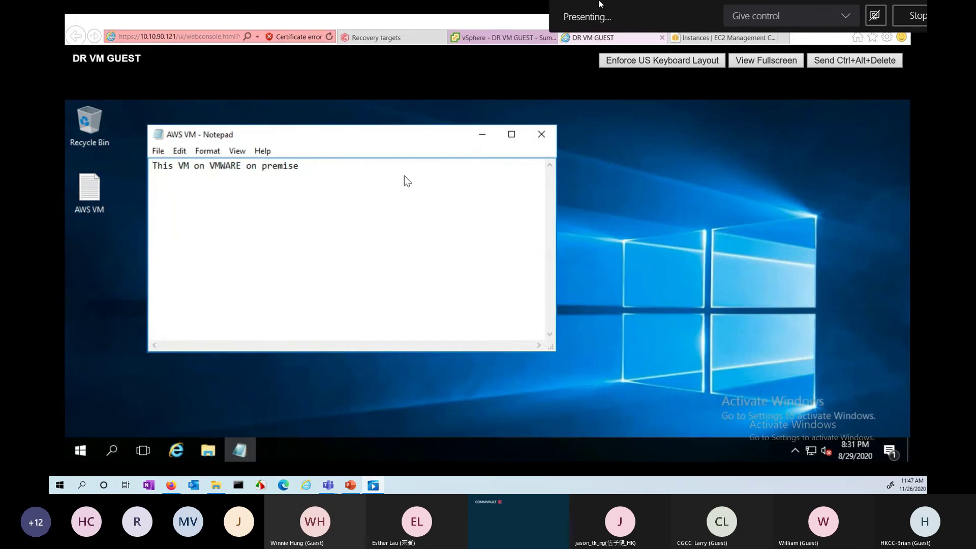
left_click(405, 176)
key("Return")
type("This VM will Syc")
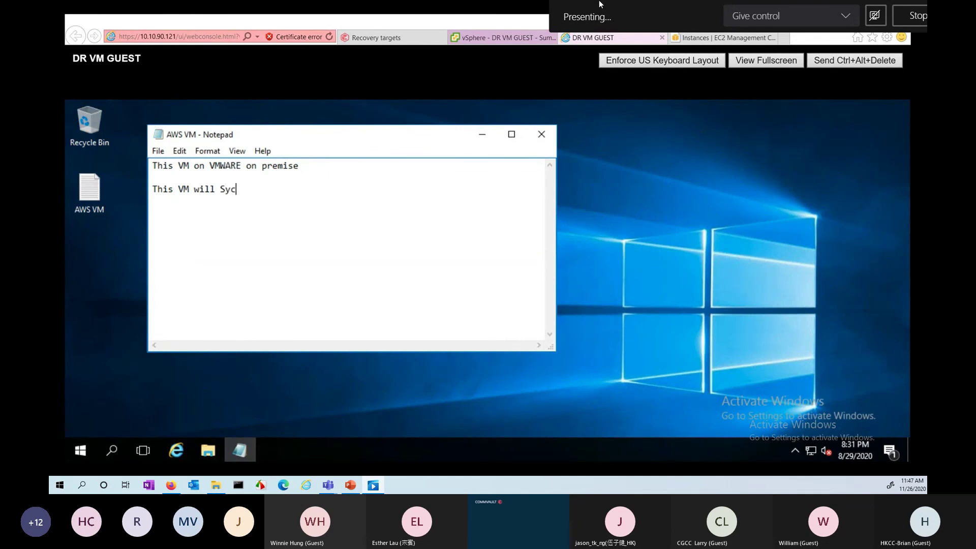
key("BackSpace")
type("nc to AWS")
left_click(541, 134)
left_click(451, 282)
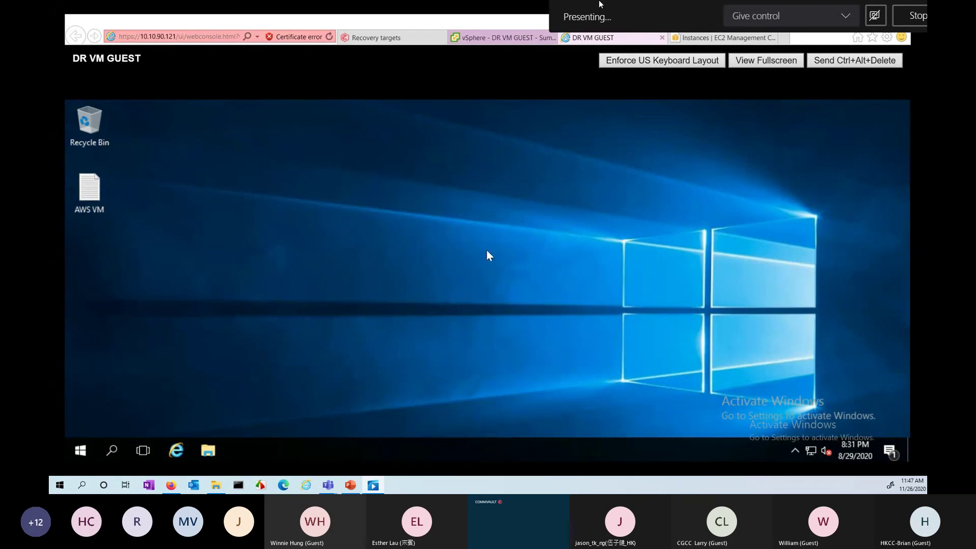
- Switch to Commvault Command Center and open the VMWareGroup VM group under the protected virtualization resources
left_click(408, 39)
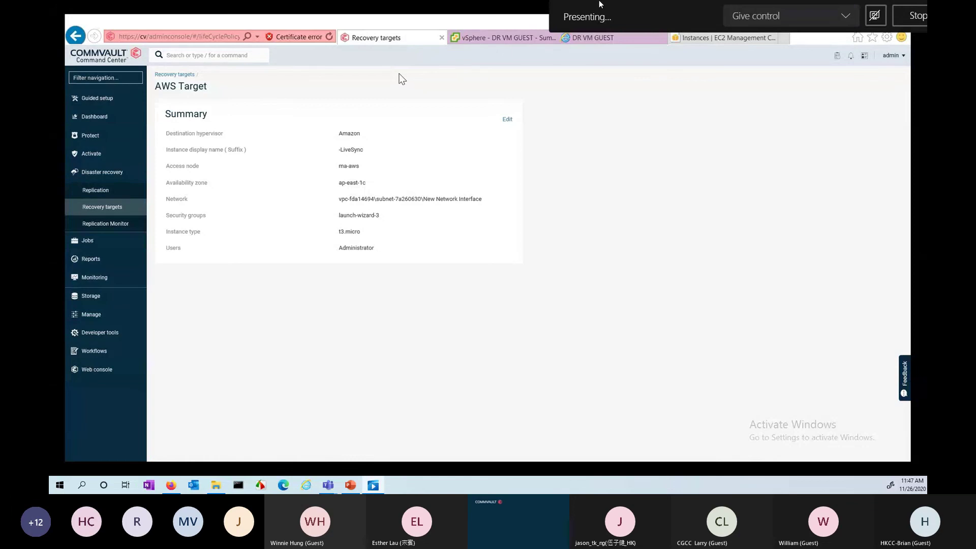
left_click(113, 141)
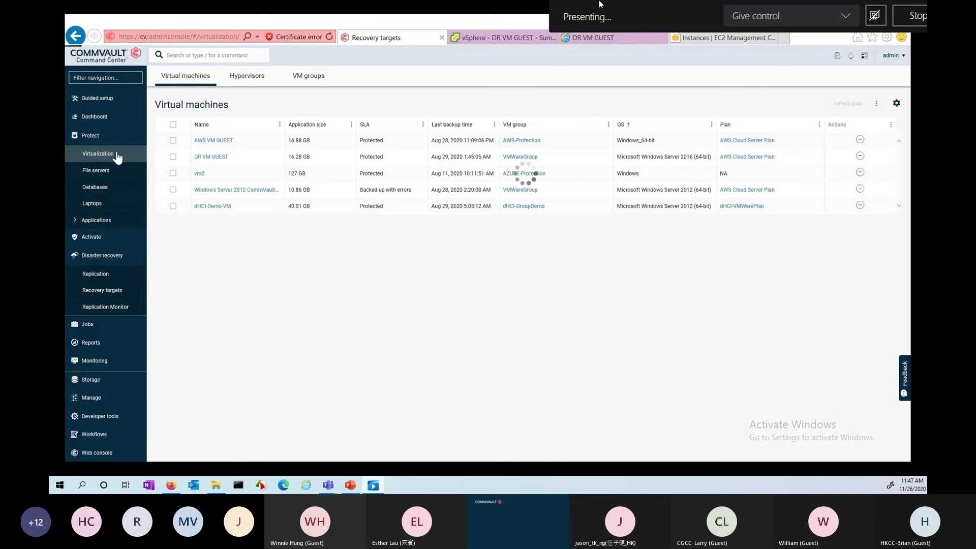
left_click(306, 82)
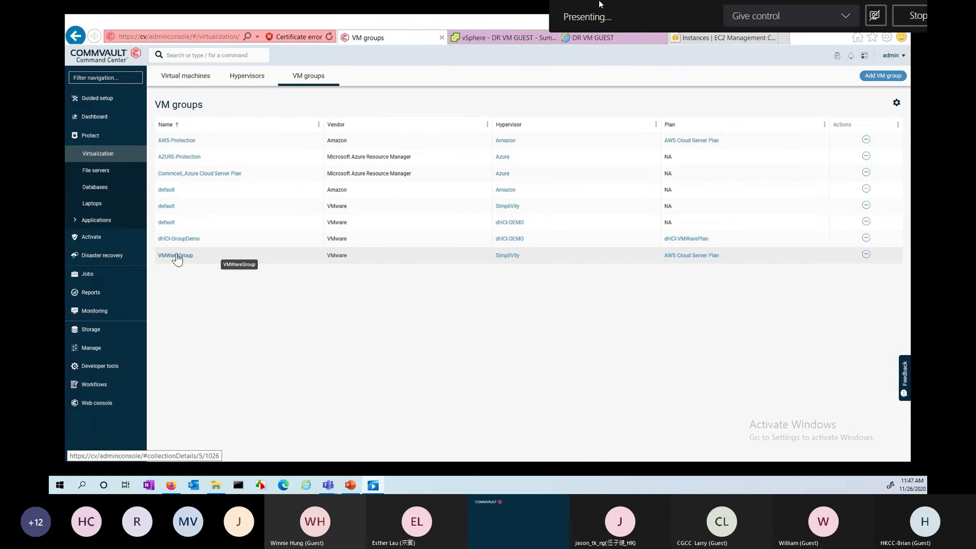
left_click(175, 255)
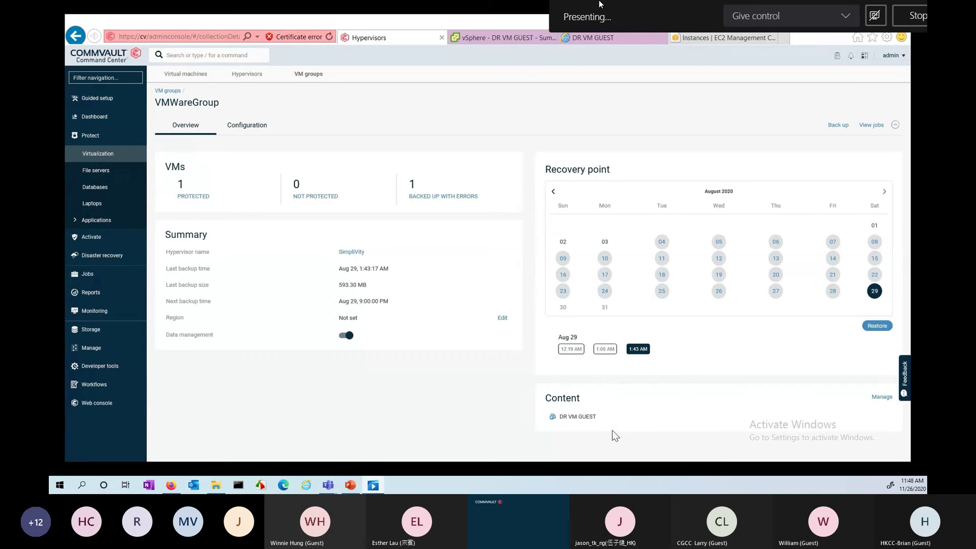
- Add DR VM GUEST from the COMMVAULT resource pool of Production SimpliVity Cluster to VMWareGroup's content and save the content
left_click(882, 397)
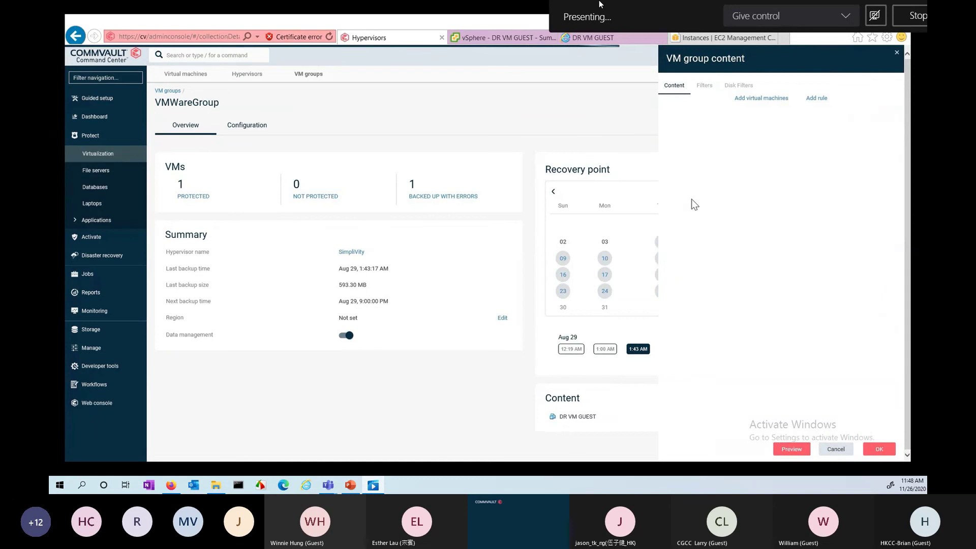
left_click(761, 99)
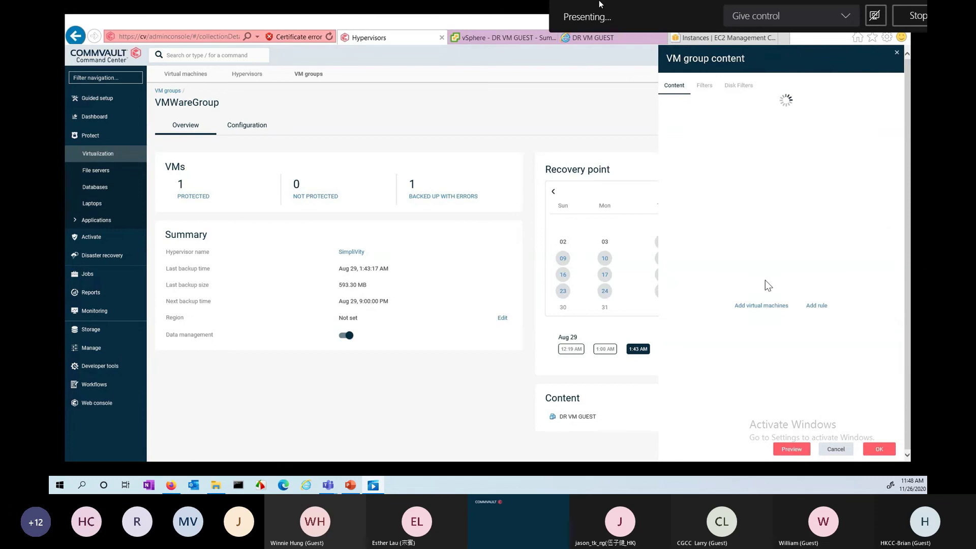
left_click(764, 295)
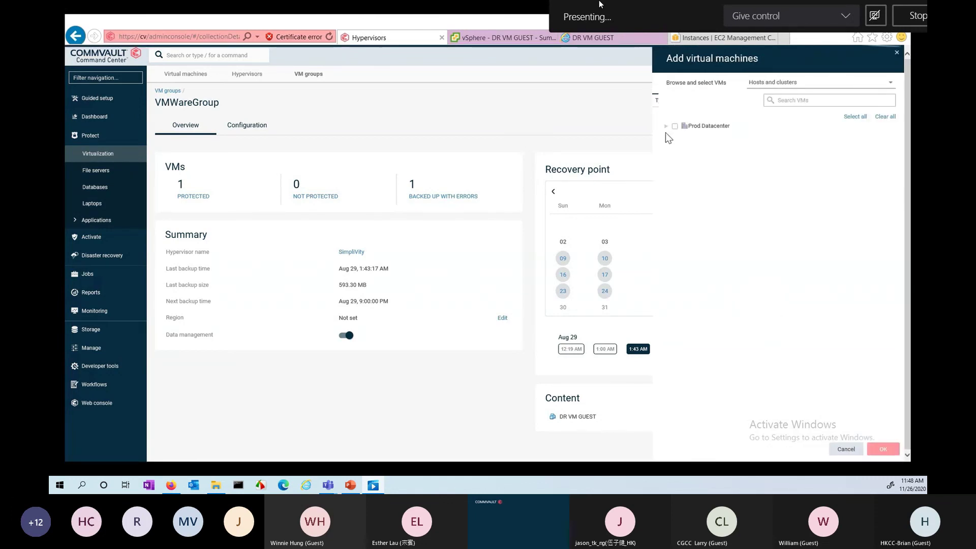
left_click(666, 126)
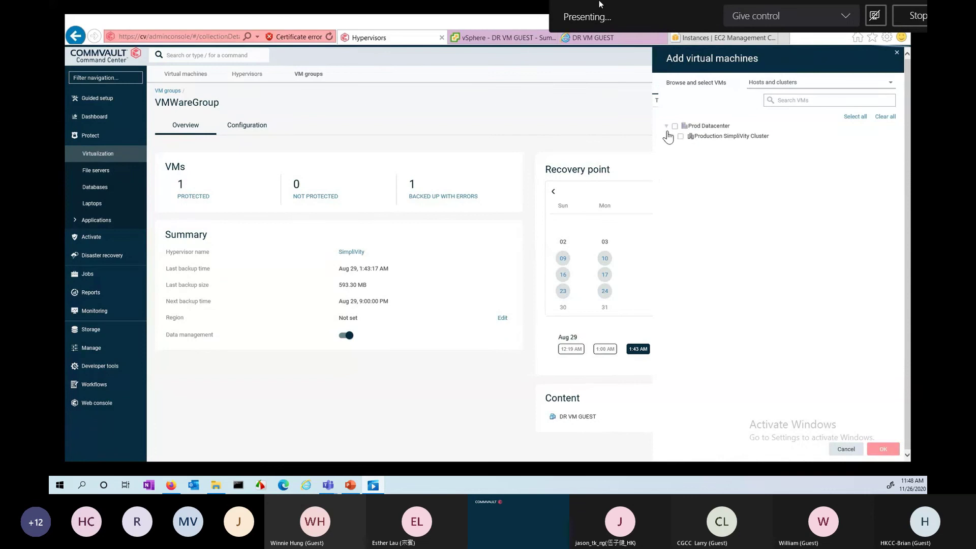
left_click(671, 138)
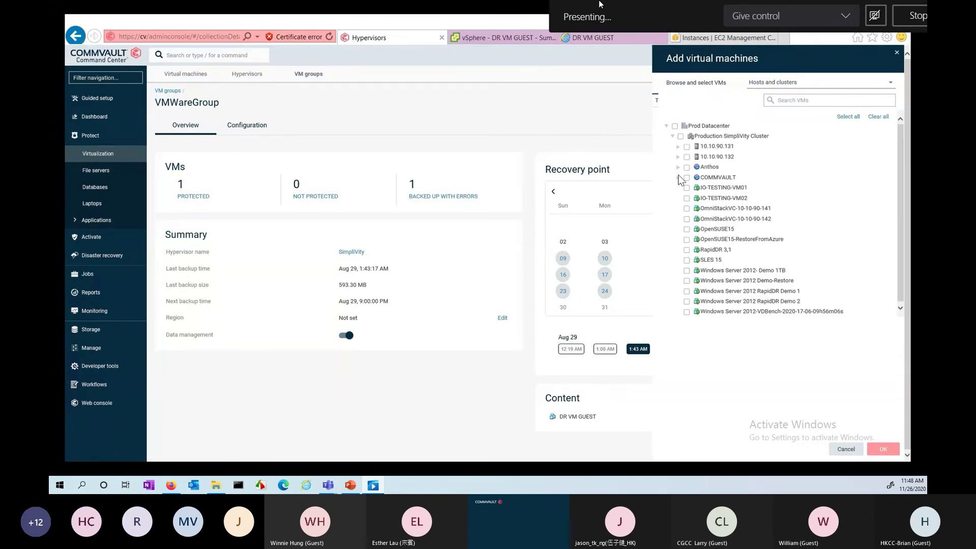
left_click(678, 178)
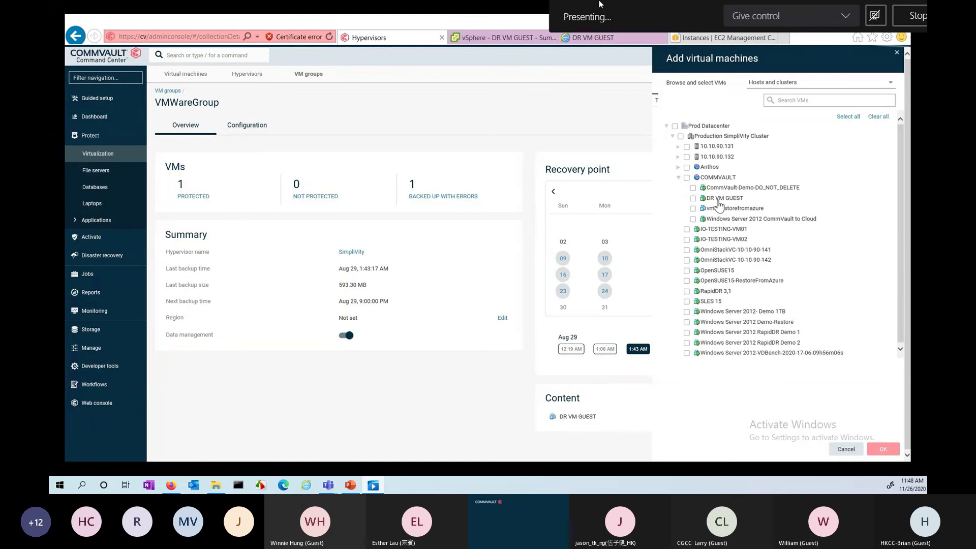
left_click(693, 198)
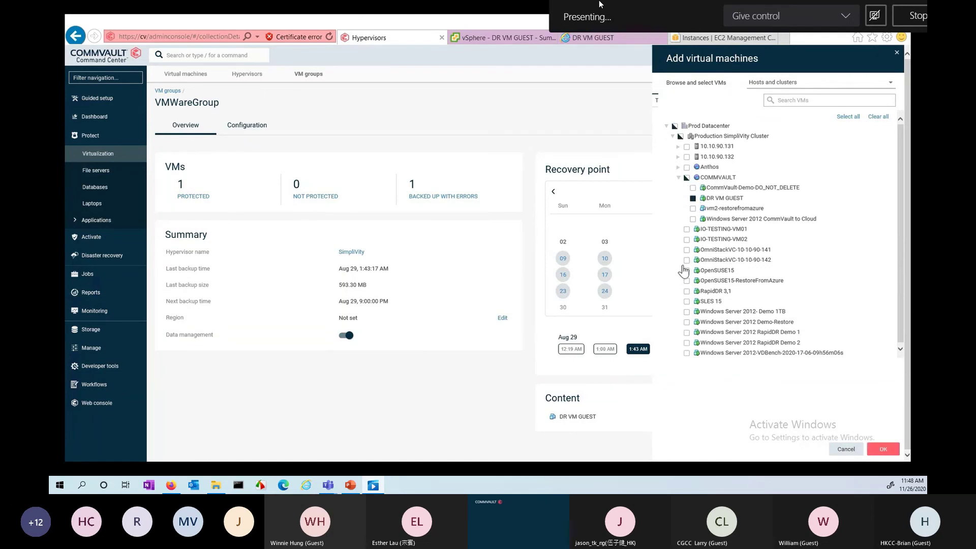
left_click(883, 450)
left_click(882, 448)
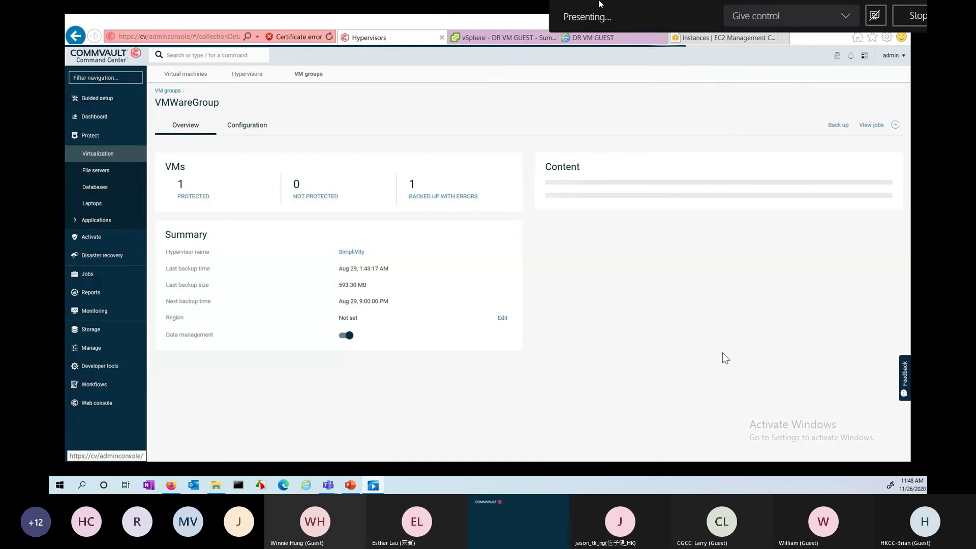
- Start an incremental backup of VMWareGroup and review the job's details, including the backup type and source instance
left_click(838, 125)
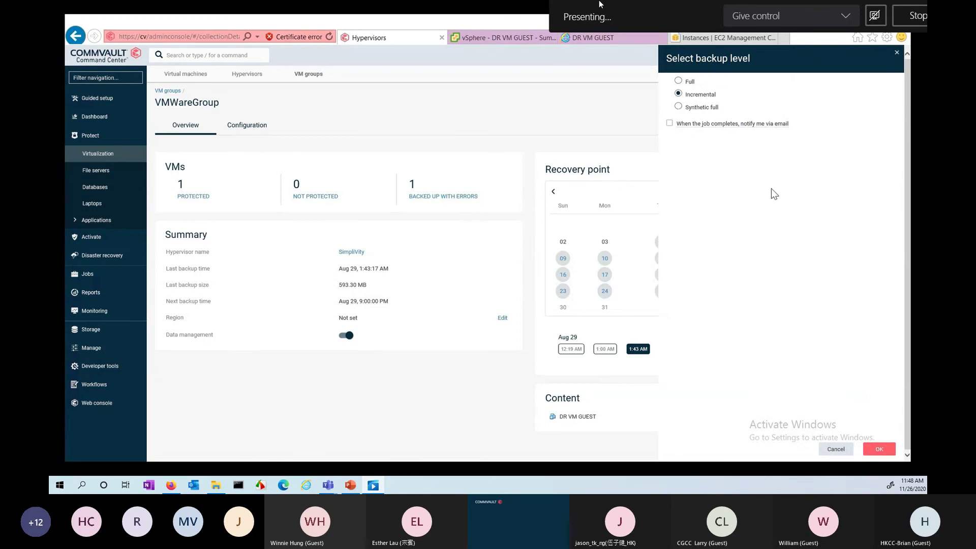
left_click(878, 443)
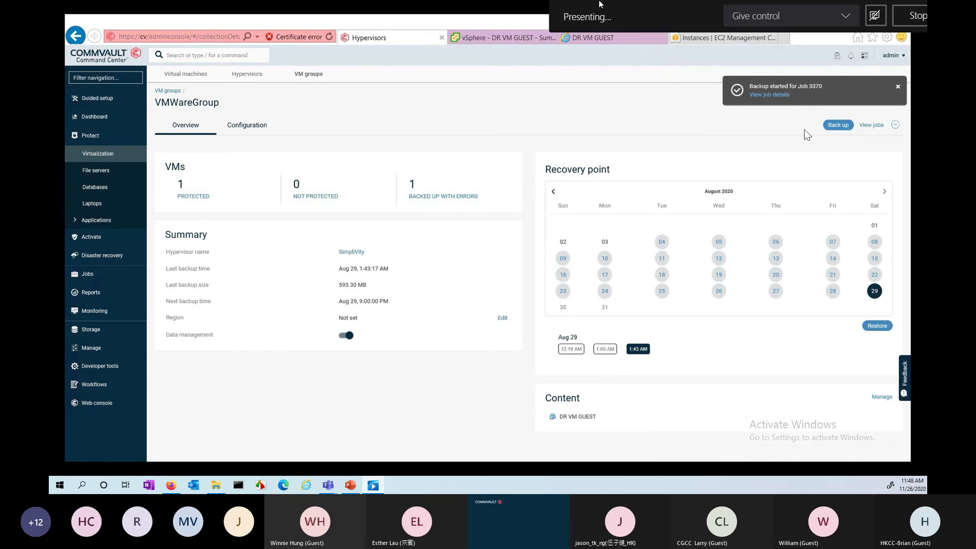
left_click(775, 96)
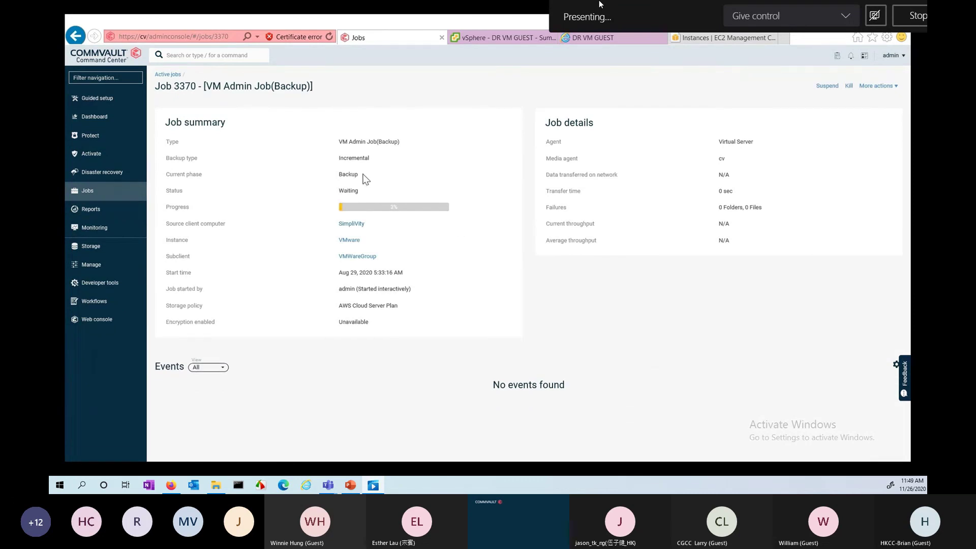
left_click_drag(337, 158, 371, 159)
left_click_drag(370, 242, 319, 236)
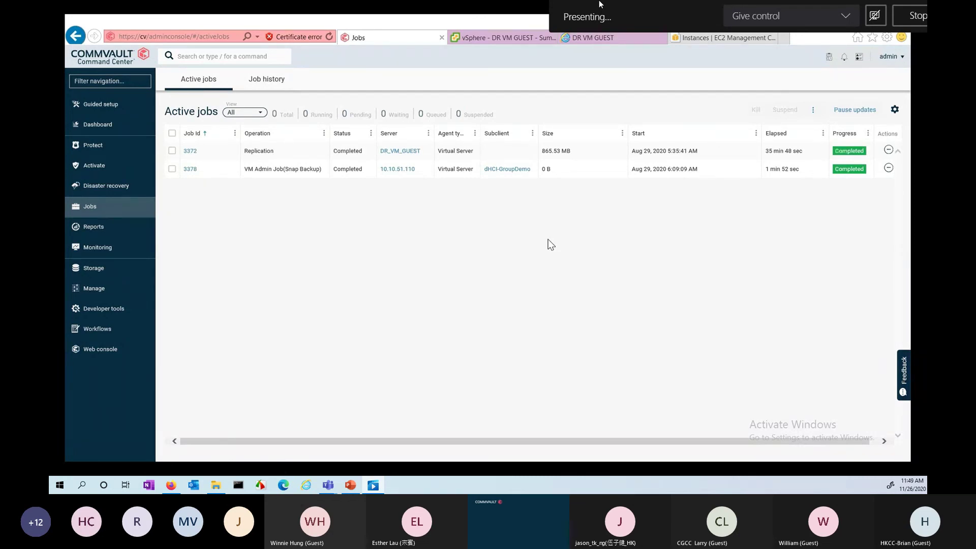
- Switch to the AWS EC2 console, refresh the instances list and start the stopped DR_VM_GUEST-LiveSync instance
left_click(717, 37)
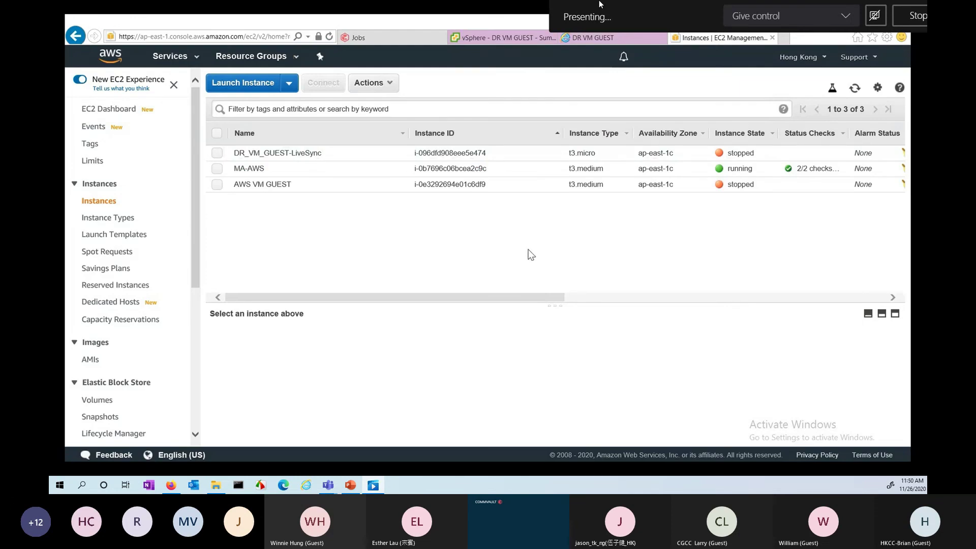
key("F5")
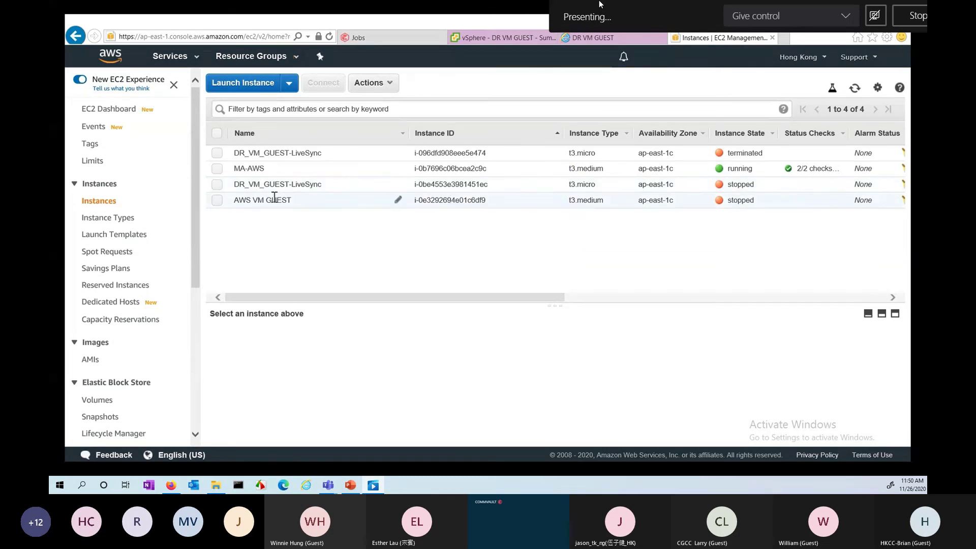
left_click(217, 185)
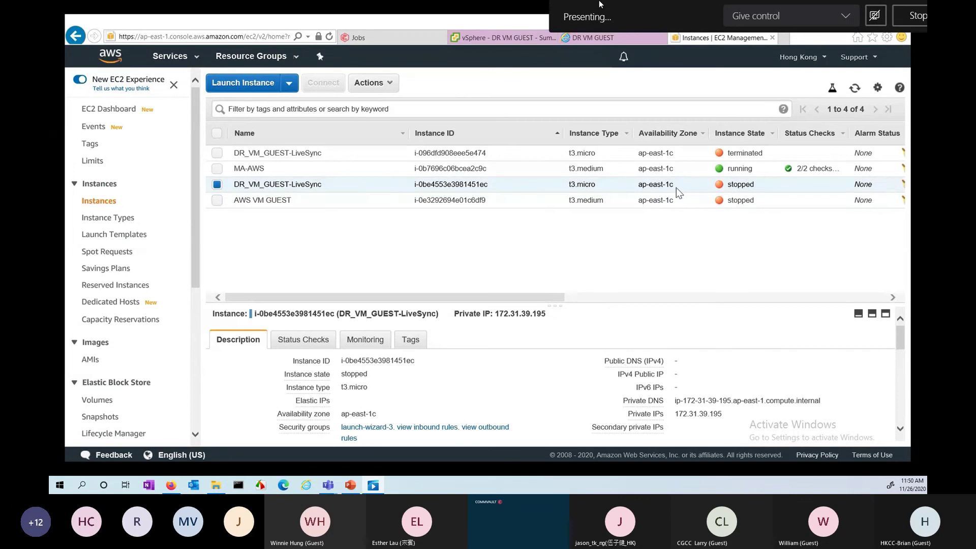
left_click(369, 83)
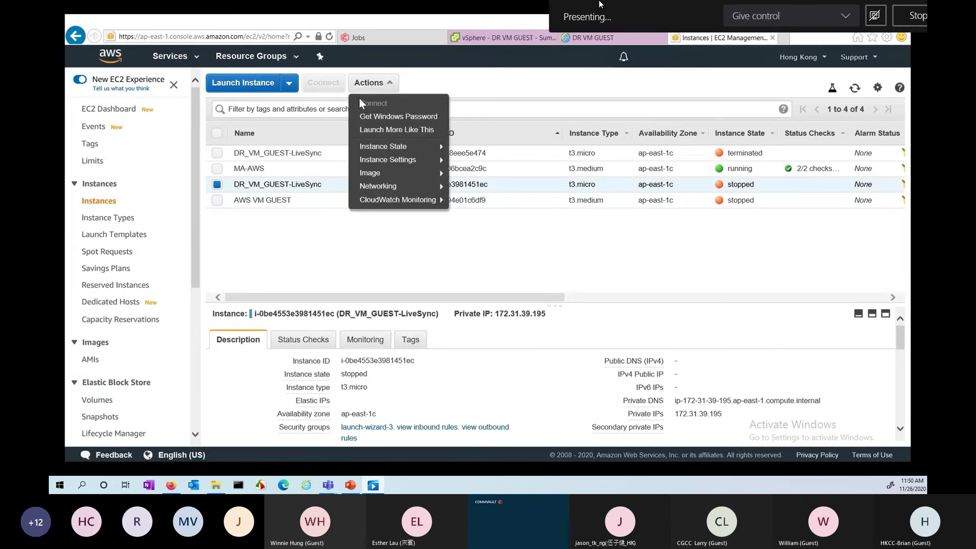
mouse_move(411, 148)
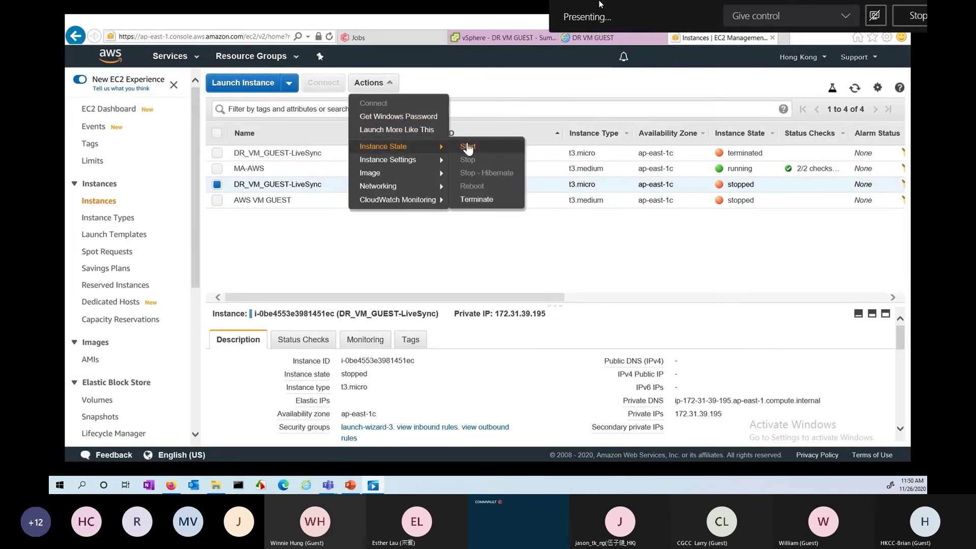
left_click(465, 147)
left_click(638, 300)
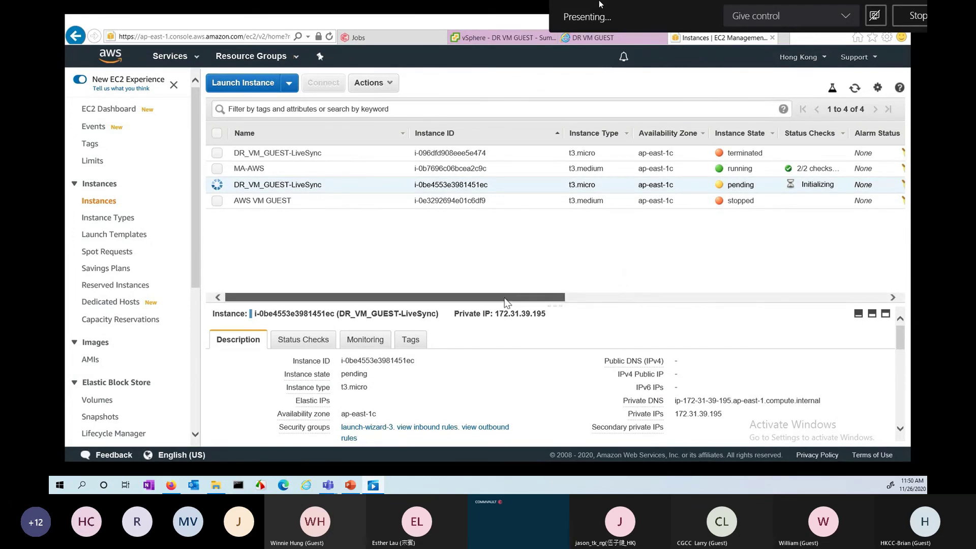
- Review the DR_VM_GUEST-LiveSync instance's remaining list columns, including its security group, and its IPv4 public IP
left_click_drag(507, 301, 558, 304)
left_click_drag(589, 307, 828, 303)
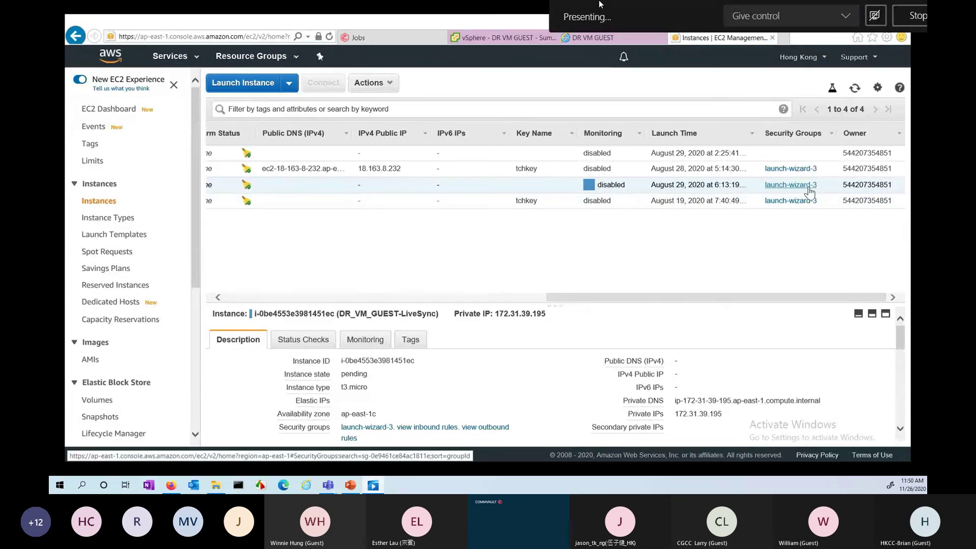
left_click_drag(796, 295, 420, 282)
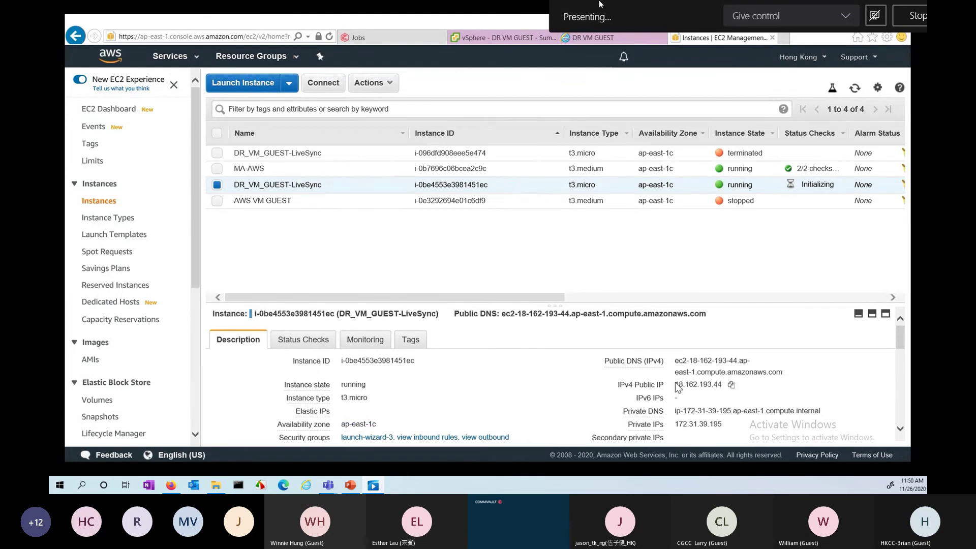
left_click_drag(676, 384, 722, 384)
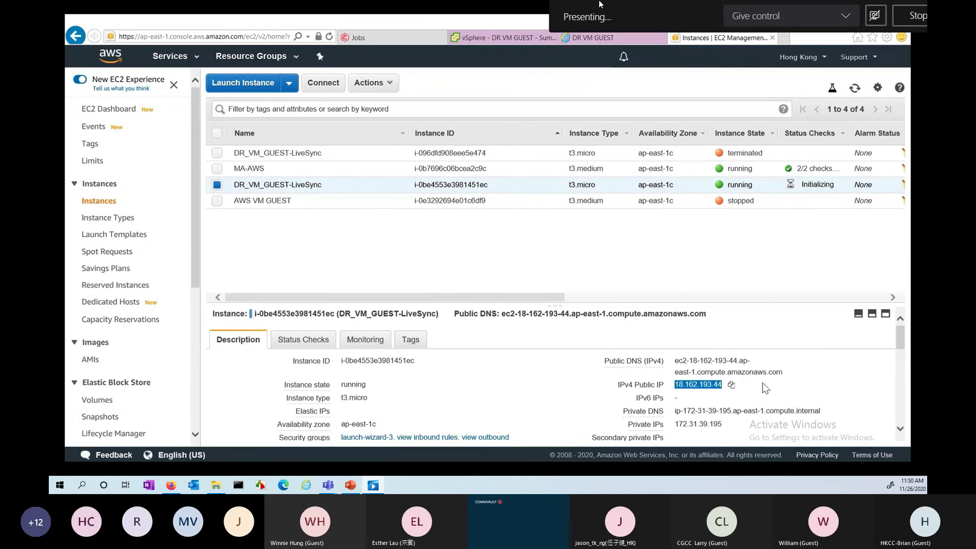
left_click(632, 277)
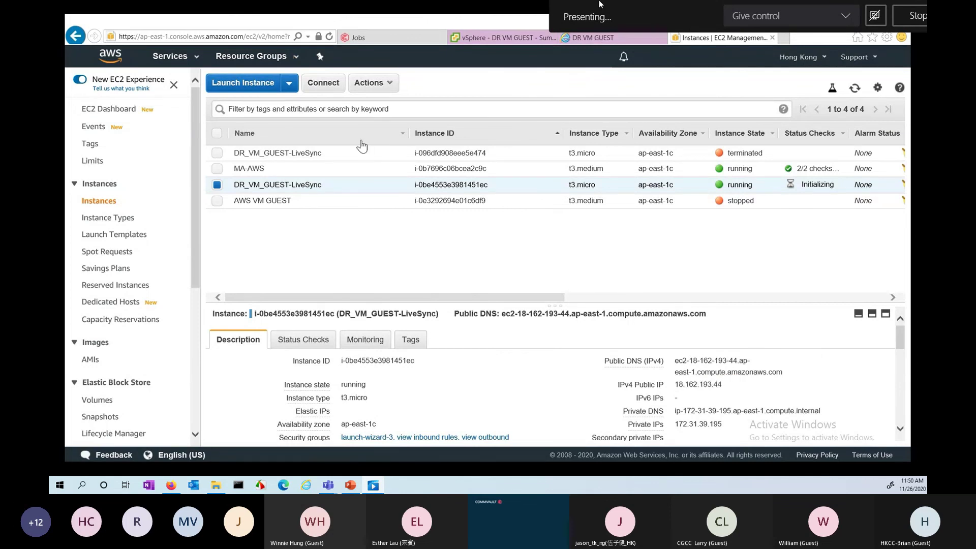
- Download and open the remote desktop file for the running DR_VM_GUEST-LiveSync instance and start the connection
left_click(374, 84)
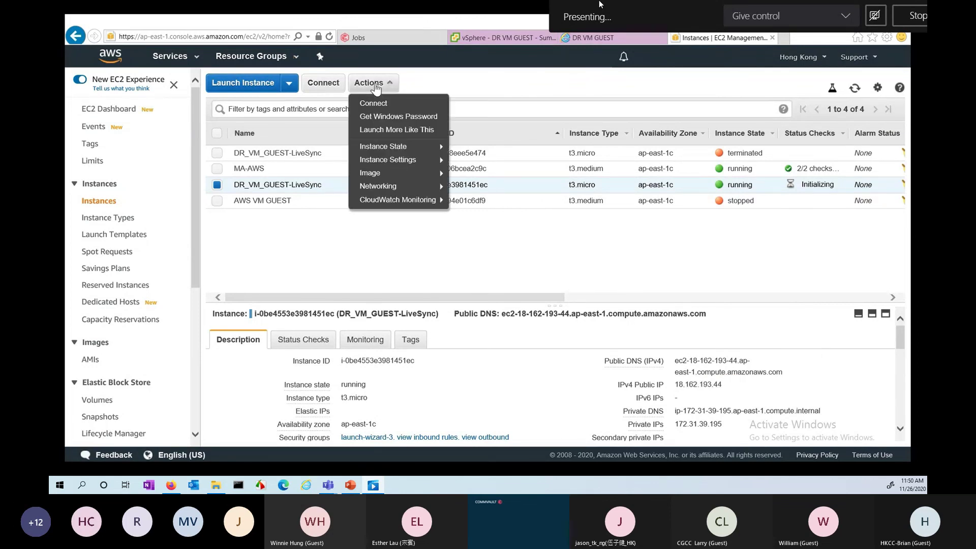
left_click(381, 104)
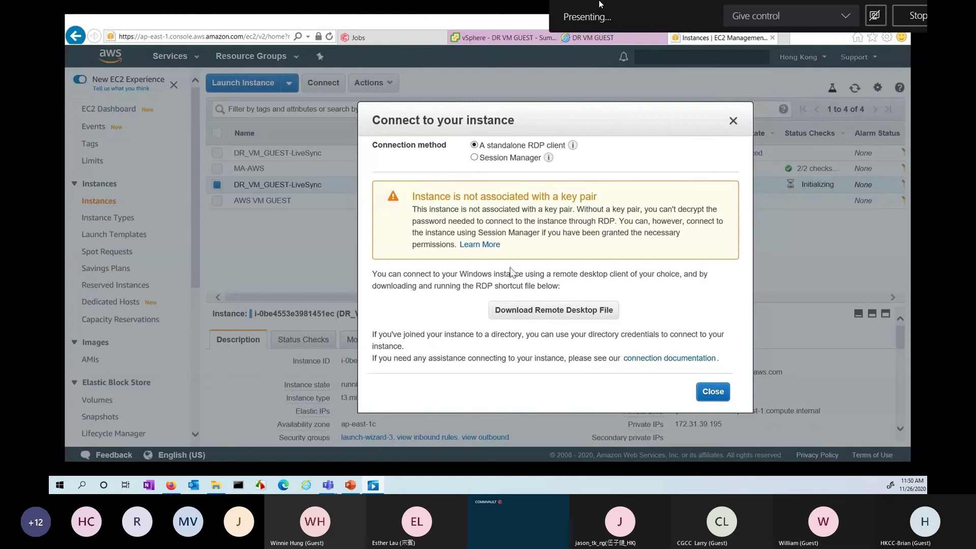
left_click(540, 311)
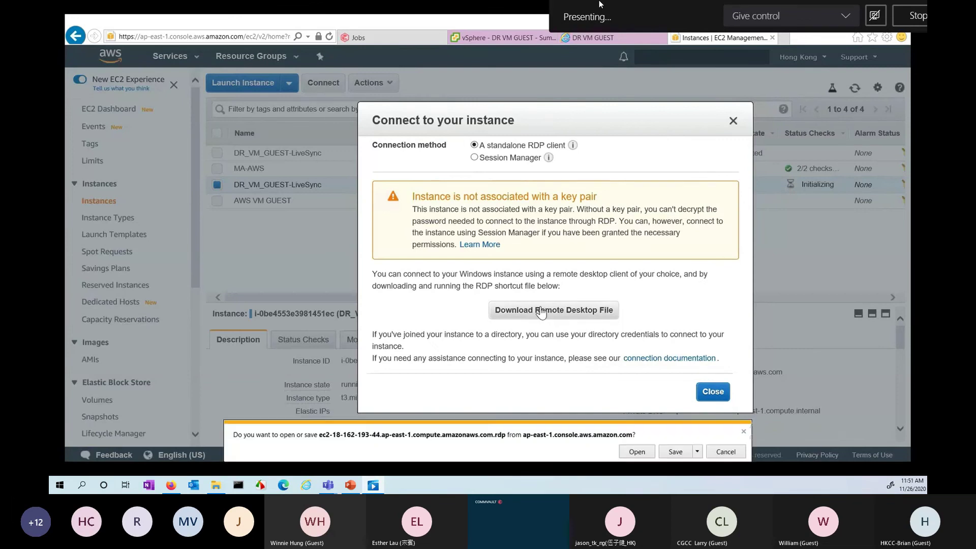
left_click(636, 452)
left_click(556, 303)
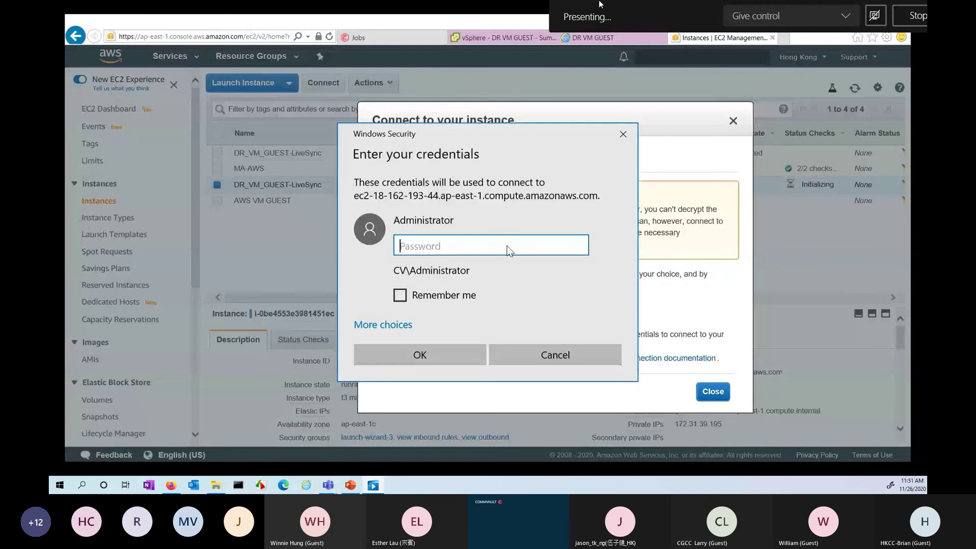
- Enter the Administrator account password for the remote desktop connection and submit the credentials
type("••")
key("BackSpace")
type("••••••••••")
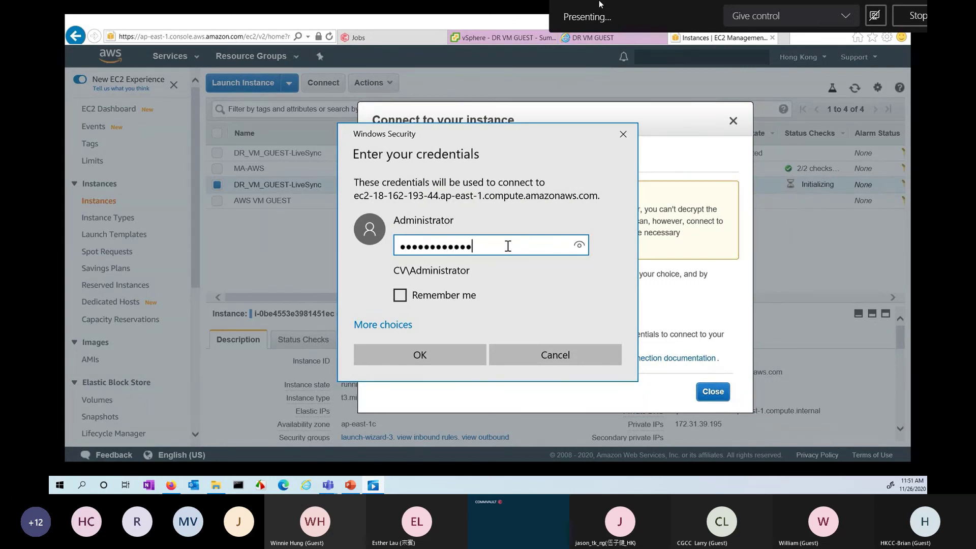
key("Return")
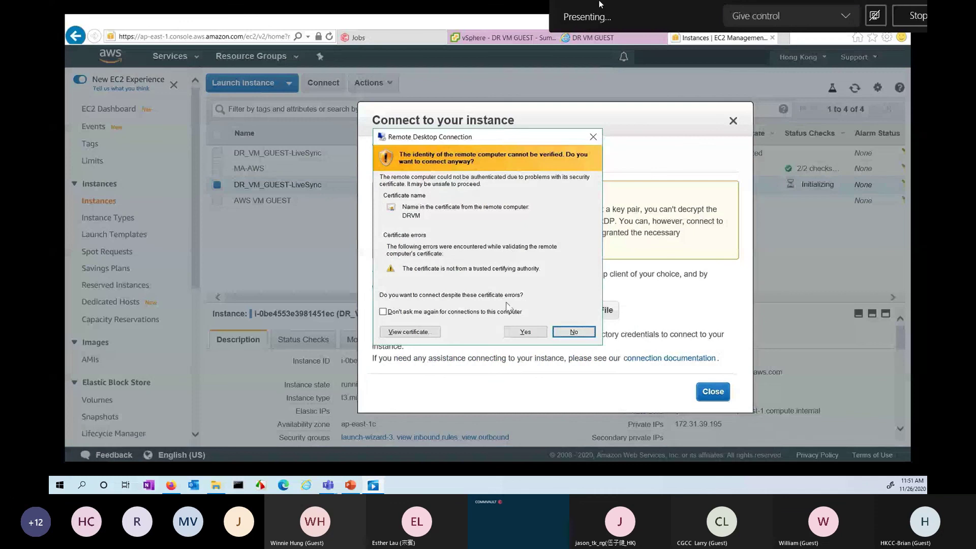
- Accept the remote desktop certificate warning and open the AWS VM text file on the recovered instance's desktop
left_click(525, 331)
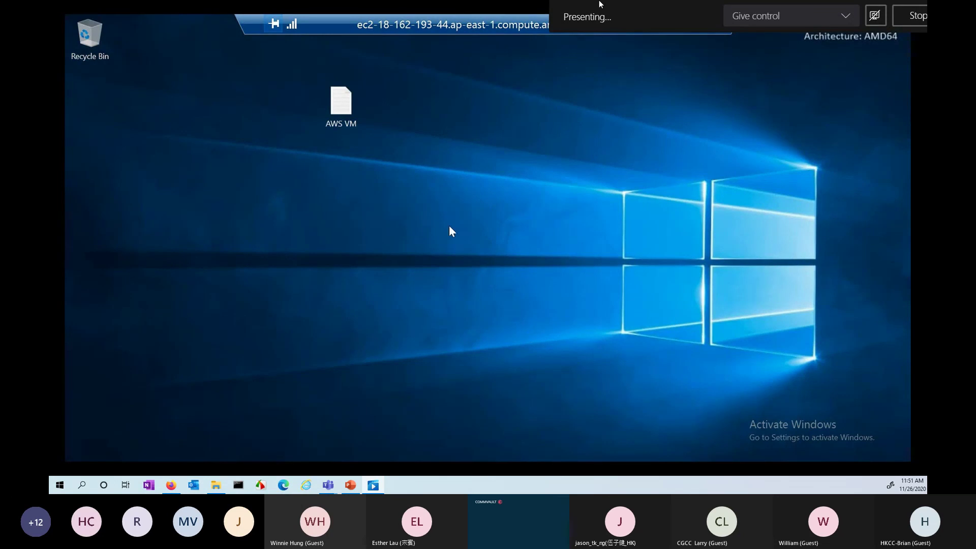
double_click(352, 112)
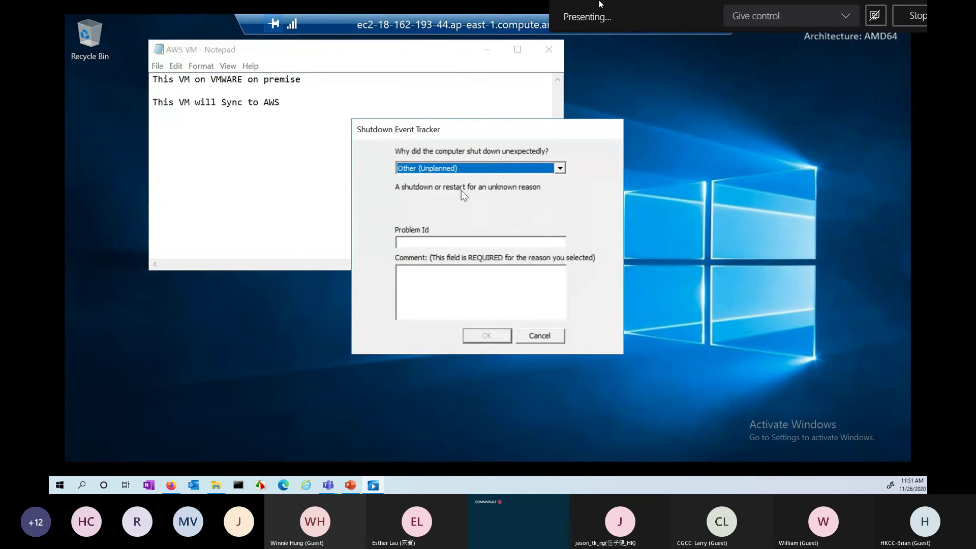
- Submit the Shutdown Event Tracker with System Failure: Stop error as the reason for the unexpected shutdown
left_click(472, 171)
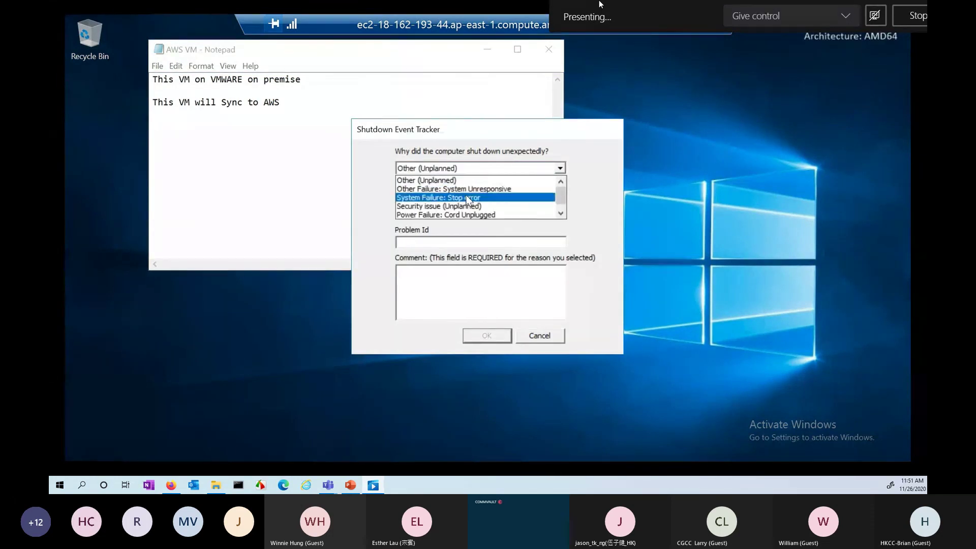
left_click(468, 197)
left_click(498, 335)
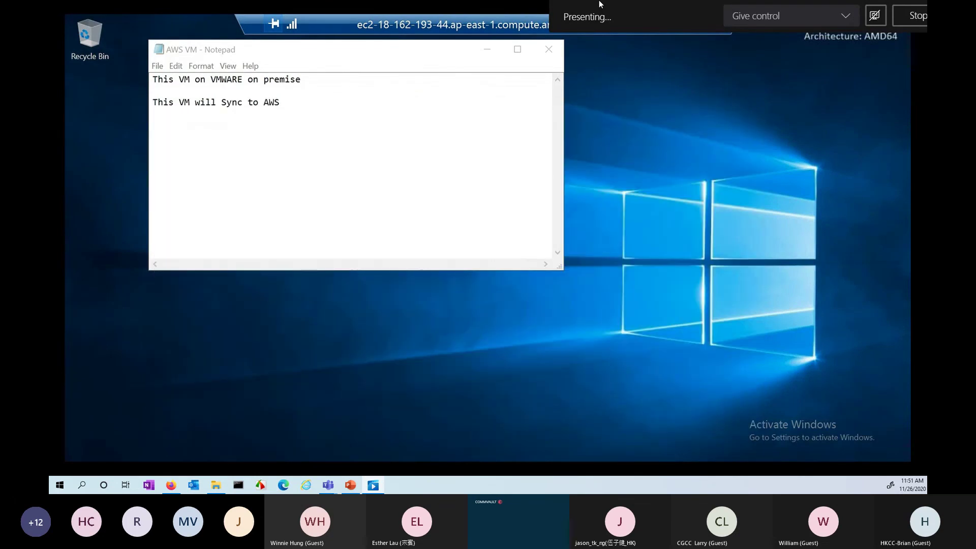
- Switch to the Commvault Command Center and view the storage arrays configured under Infrastructure
key("alt+Tab")
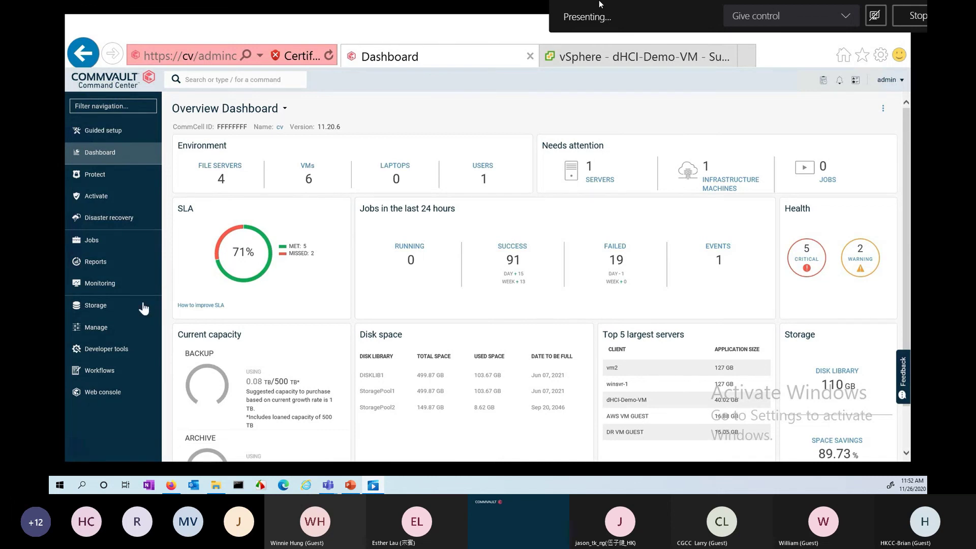
left_click(120, 328)
scroll(119, 331, "down", 3)
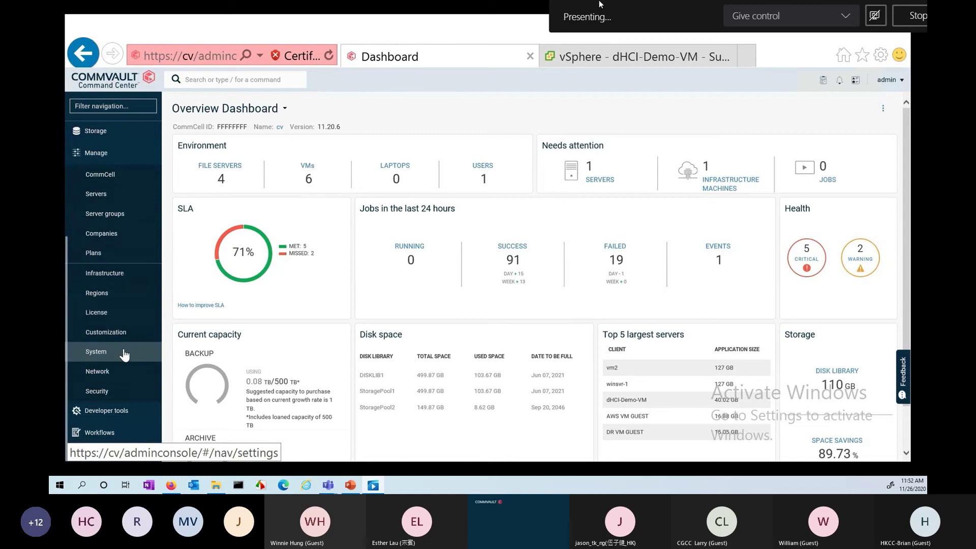
left_click(139, 274)
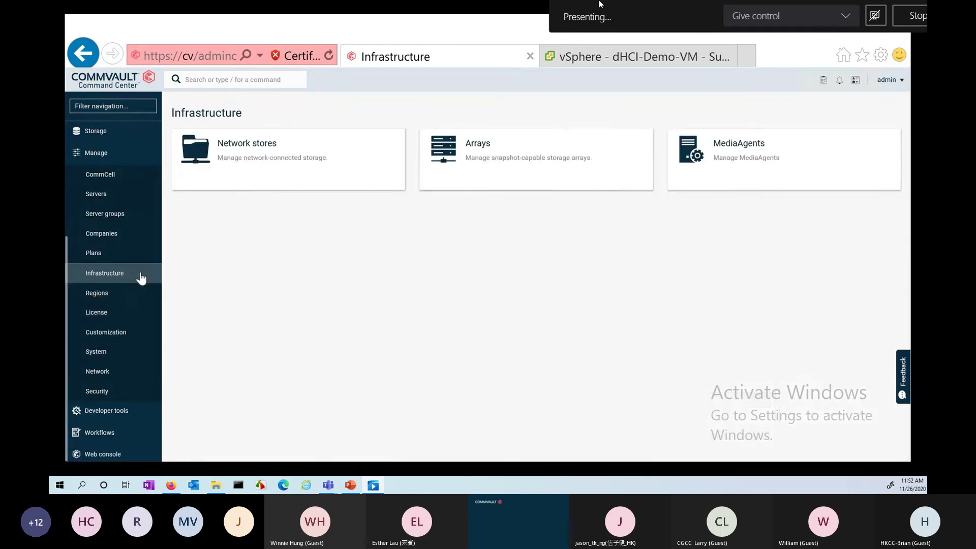
left_click(584, 142)
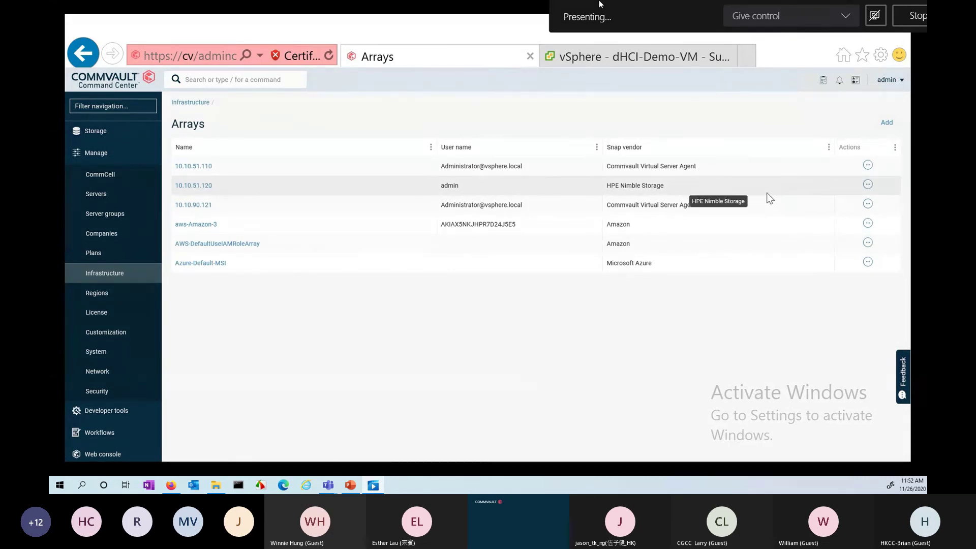
- Start adding an array, review the supported snap vendors and select HPE Nimble Storage
left_click(887, 124)
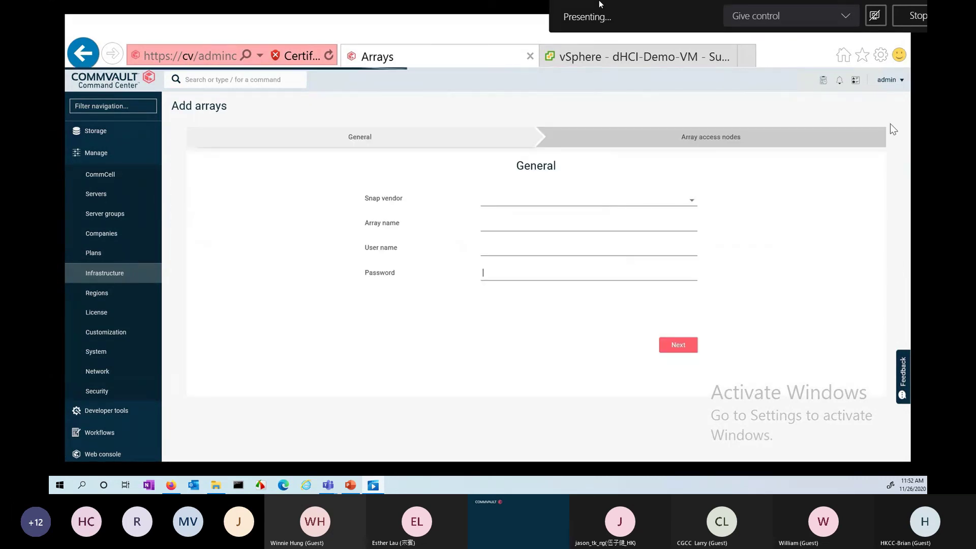
left_click(675, 201)
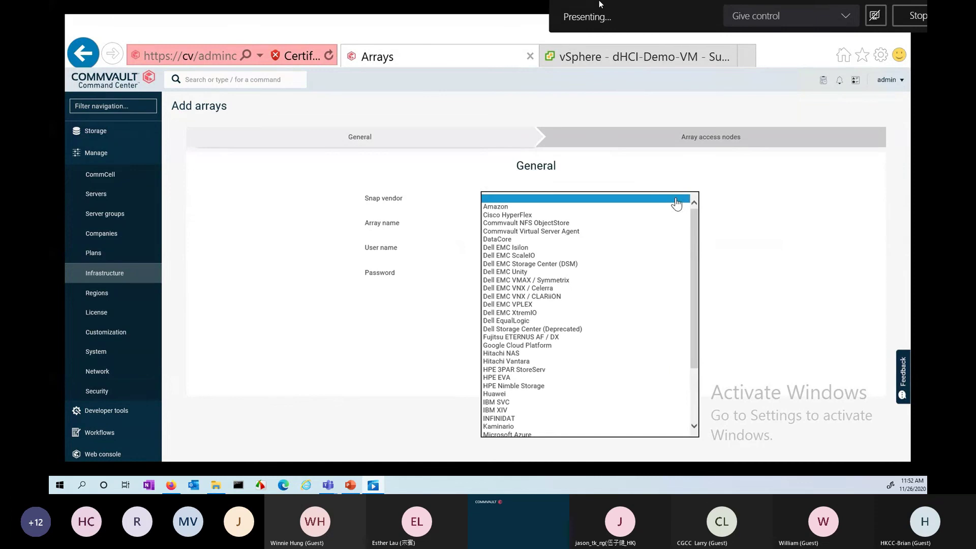
scroll(641, 228, "down", 2)
scroll(636, 235, "down", 1)
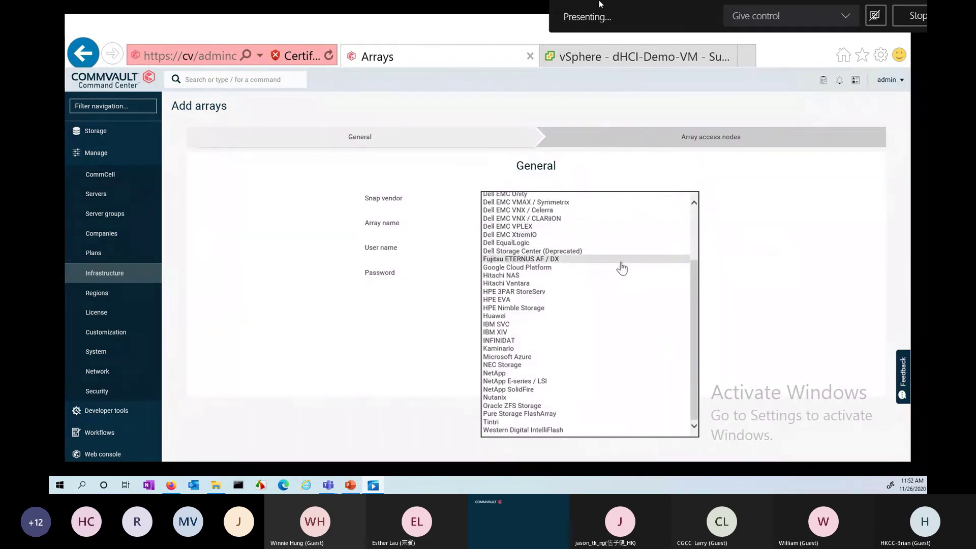
left_click(608, 315)
left_click(545, 222)
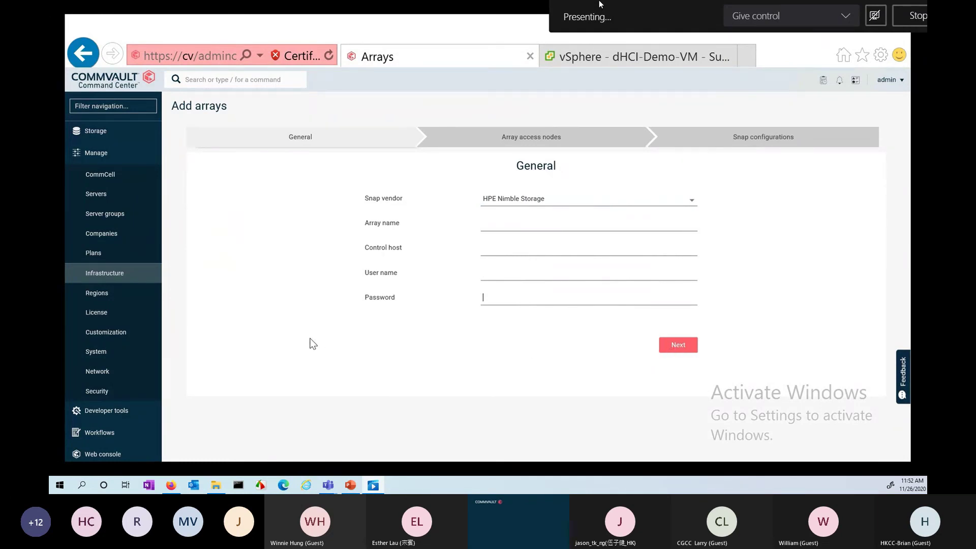
- Examine the dHCI-VMWarePlan server plan's snapshot options, backup copy RPO, snap retention, backup destinations and backup frequency
left_click(102, 256)
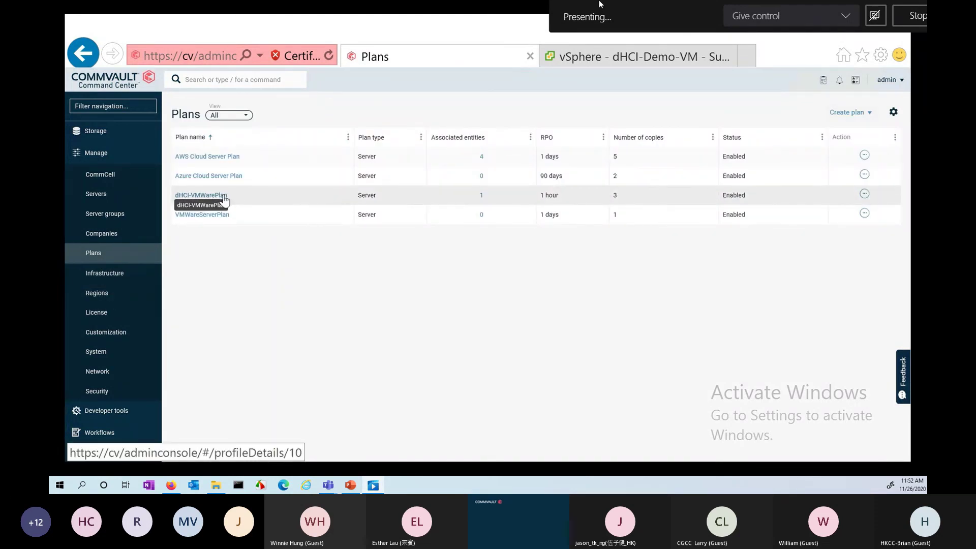
left_click(487, 200)
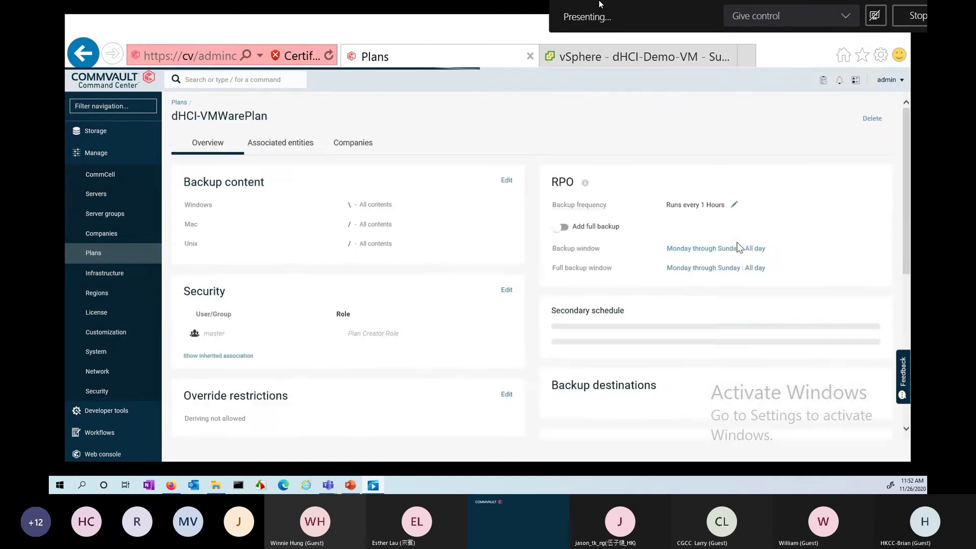
scroll(740, 248, "down", 6)
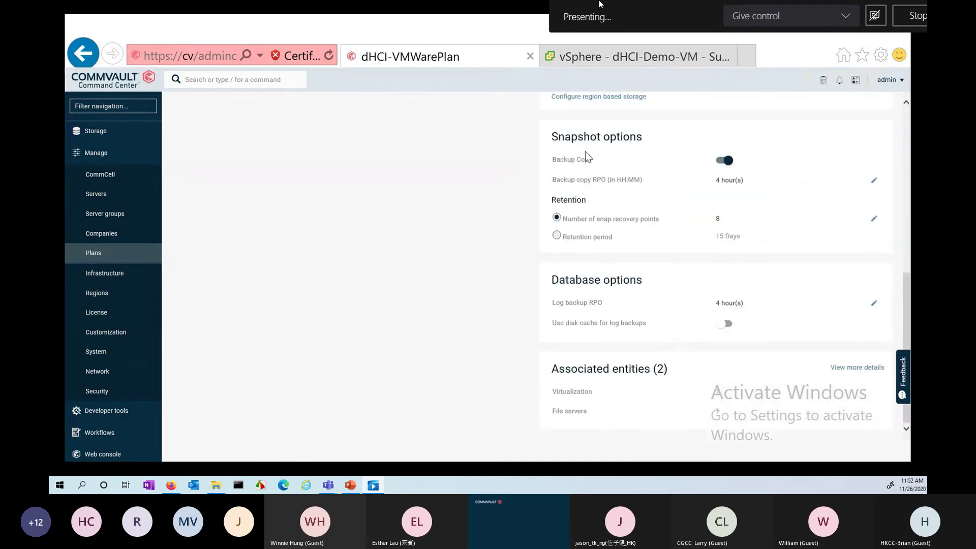
left_click_drag(554, 137, 667, 139)
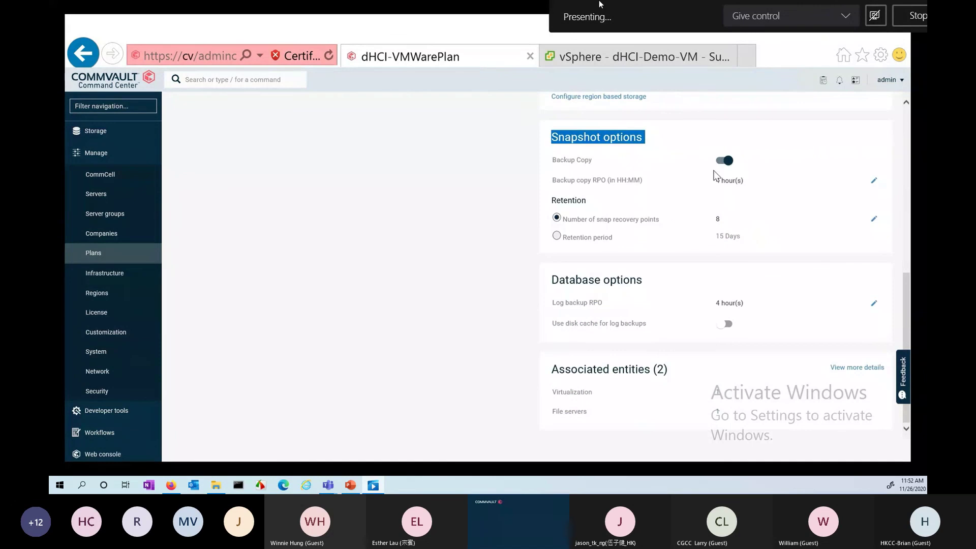
left_click_drag(747, 181, 709, 181)
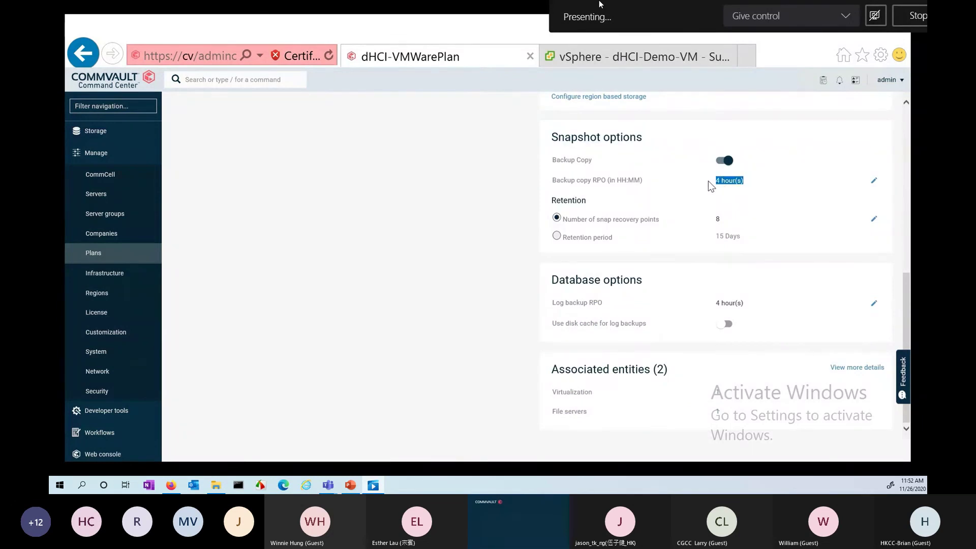
left_click(718, 222)
scroll(776, 227, "up", 4)
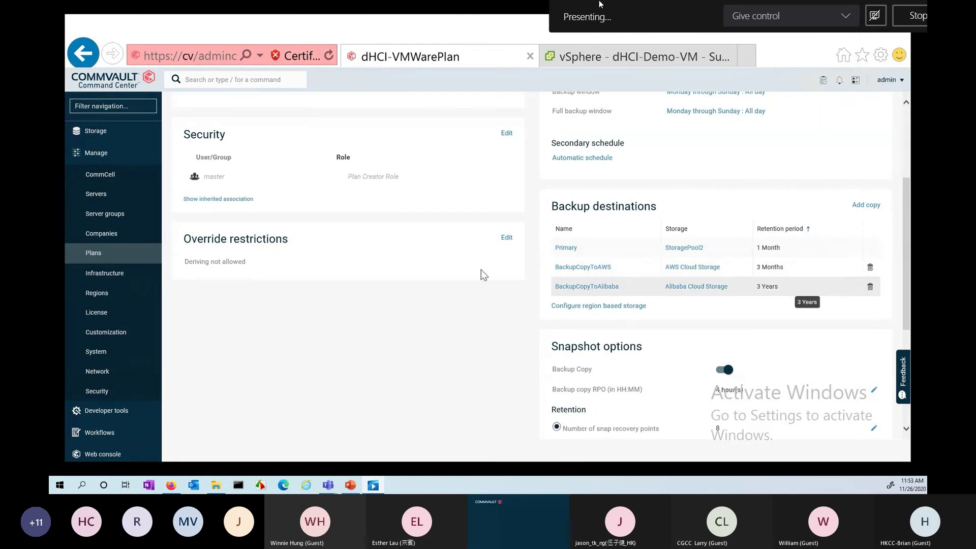
scroll(403, 268, "up", 3)
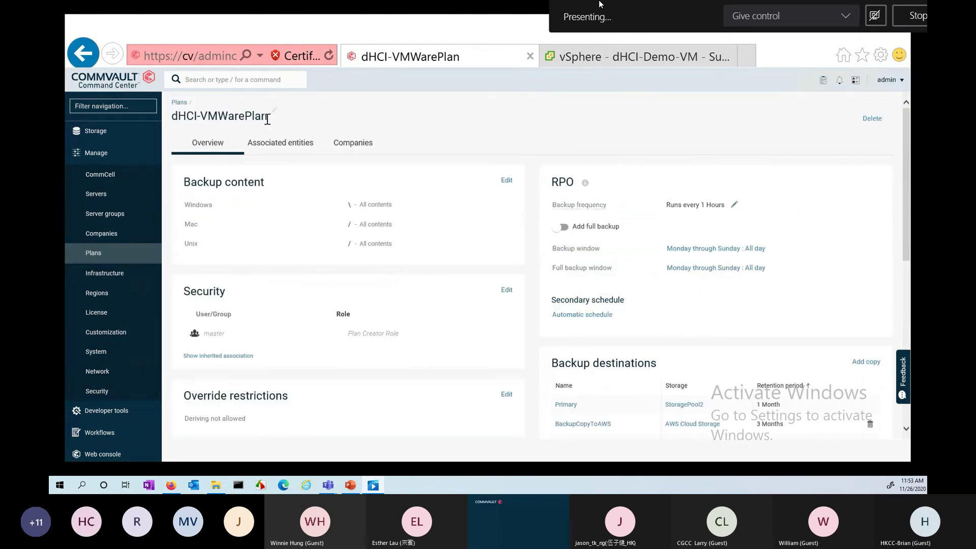
left_click_drag(268, 119, 172, 117)
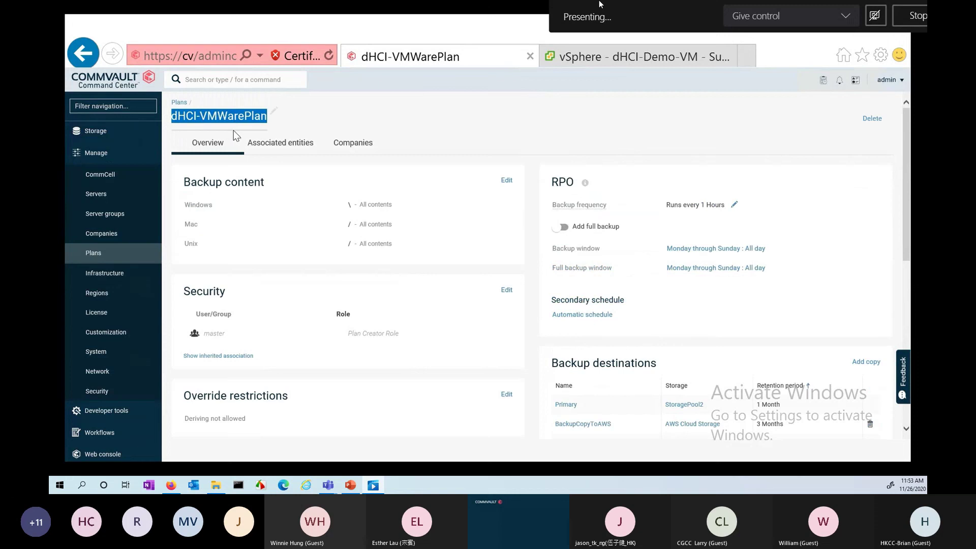
- Open the dHCI-GroupDemo VM group under Virtualization and review its recovery points and VM content
scroll(126, 137, "up", 3)
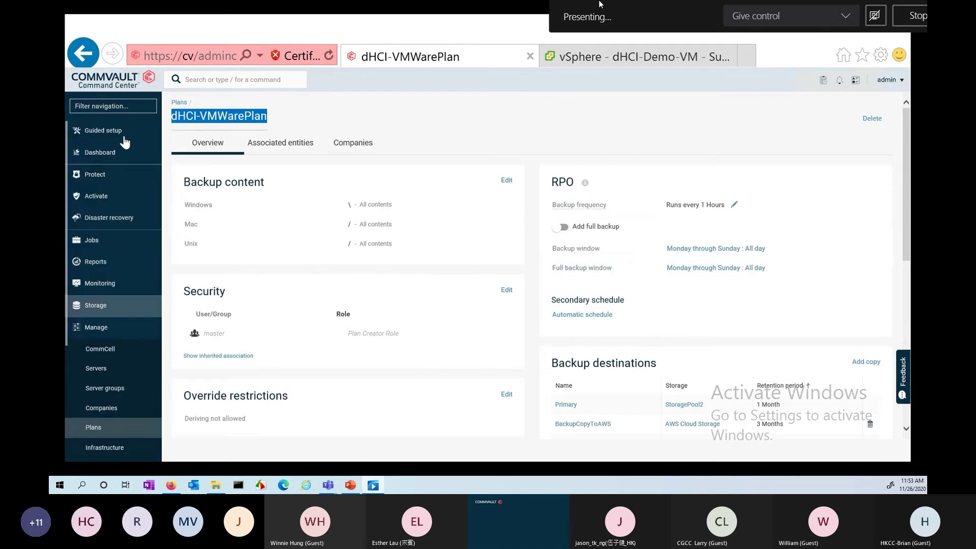
left_click(126, 180)
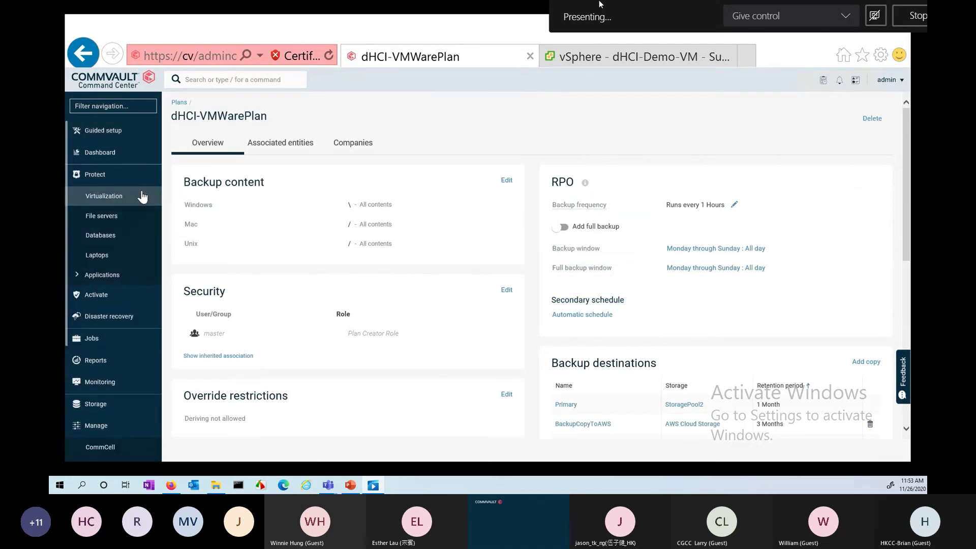
left_click(143, 197)
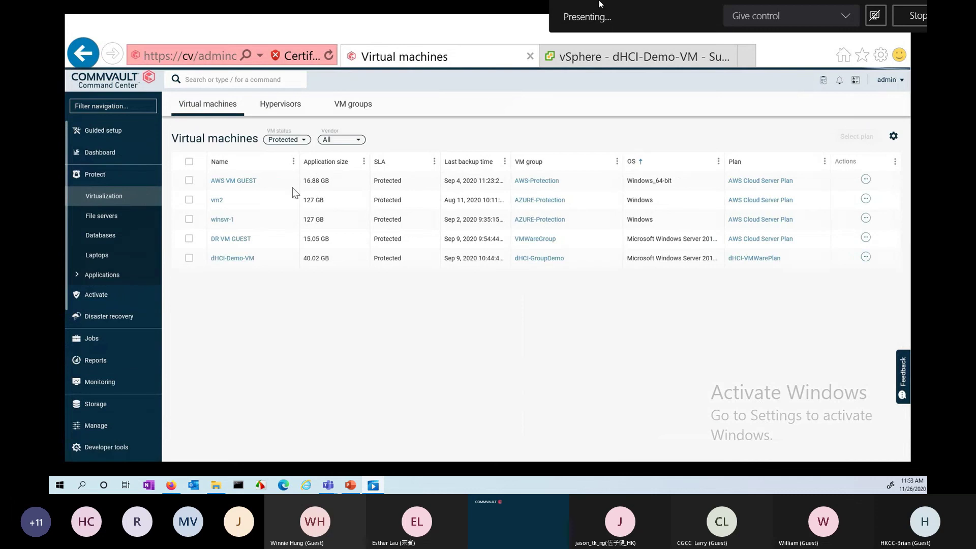
left_click(360, 108)
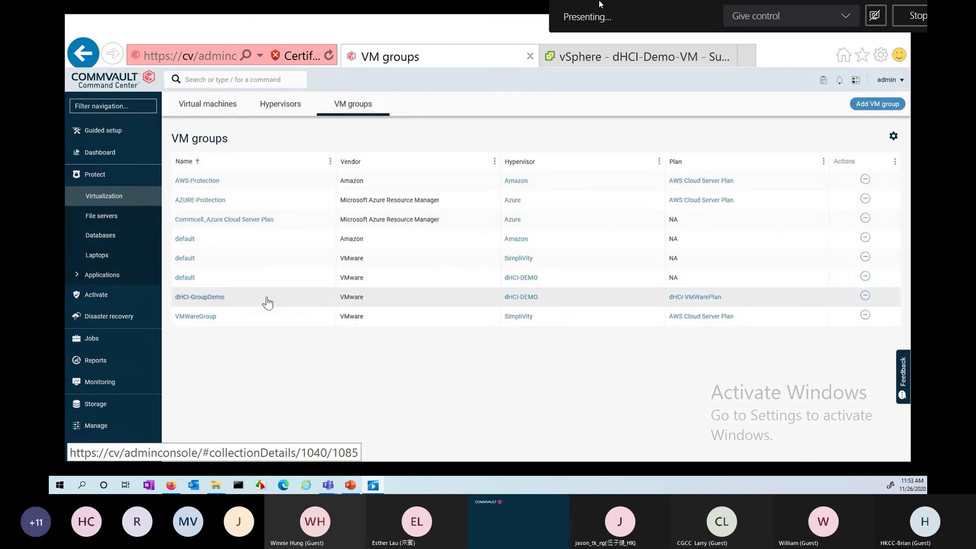
left_click(211, 298)
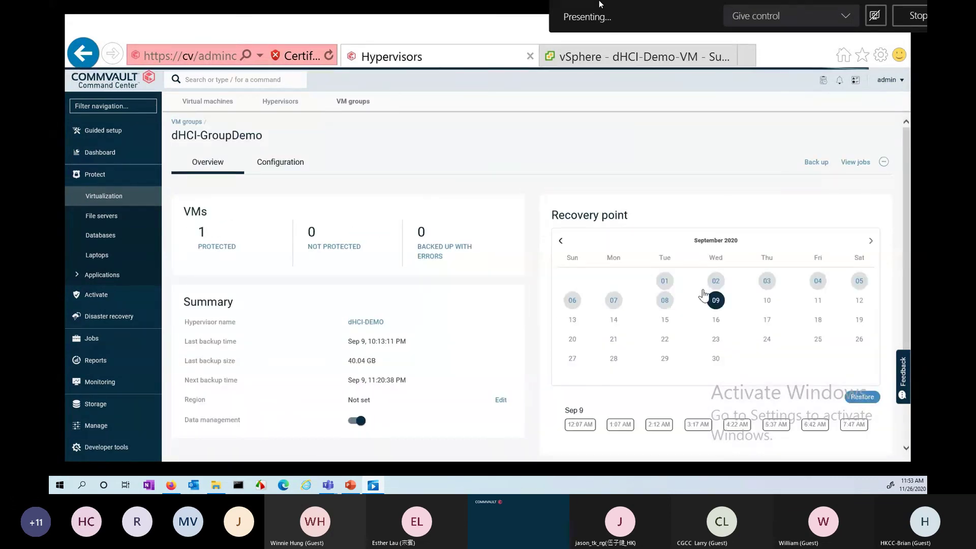
scroll(703, 297, "down", 2)
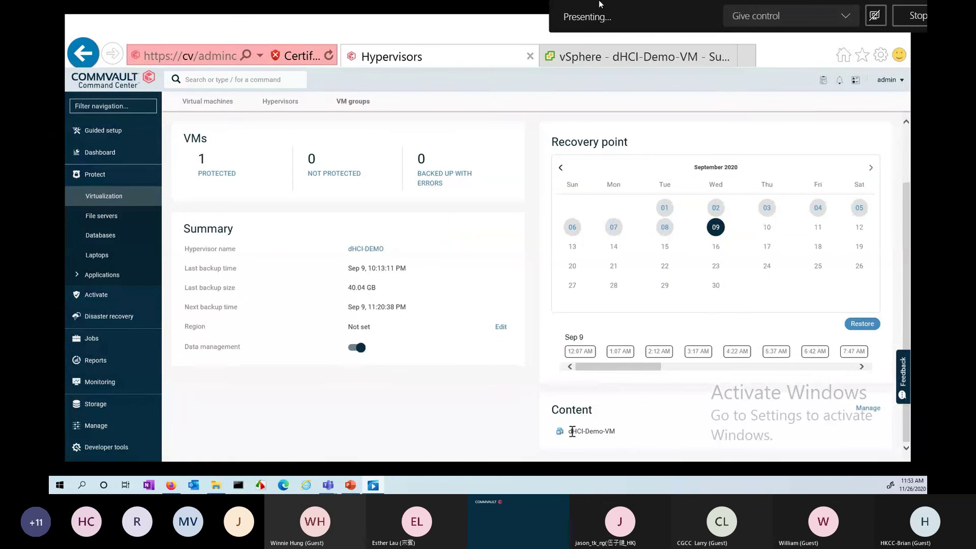
left_click_drag(568, 431, 639, 427)
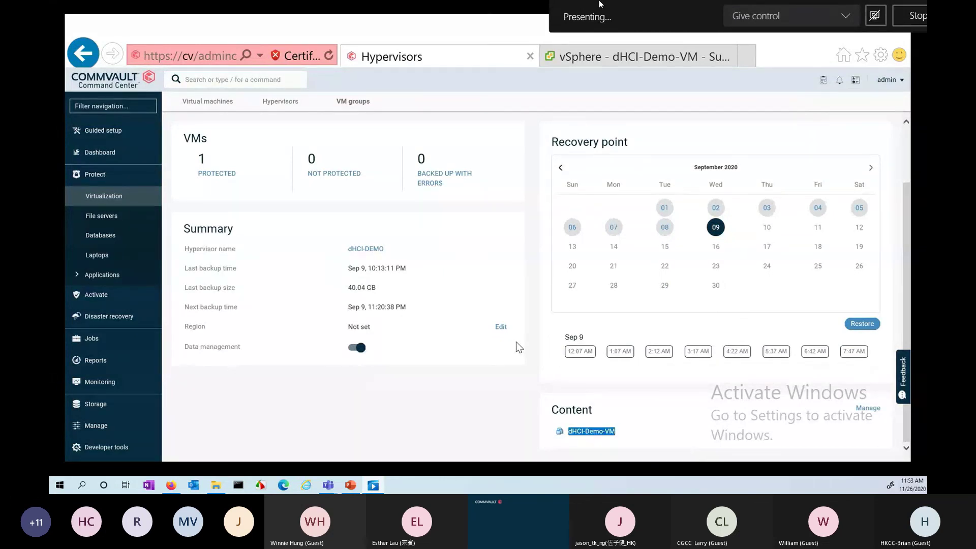
- Run a full backup of the dHCI-GroupDemo VM group
scroll(516, 343, "up", 2)
left_click(819, 163)
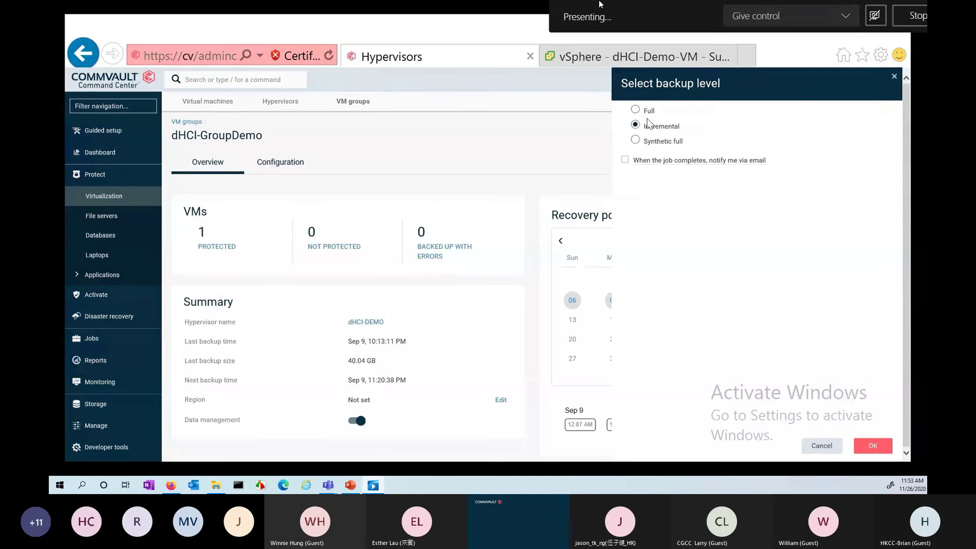
left_click(649, 113)
left_click(872, 445)
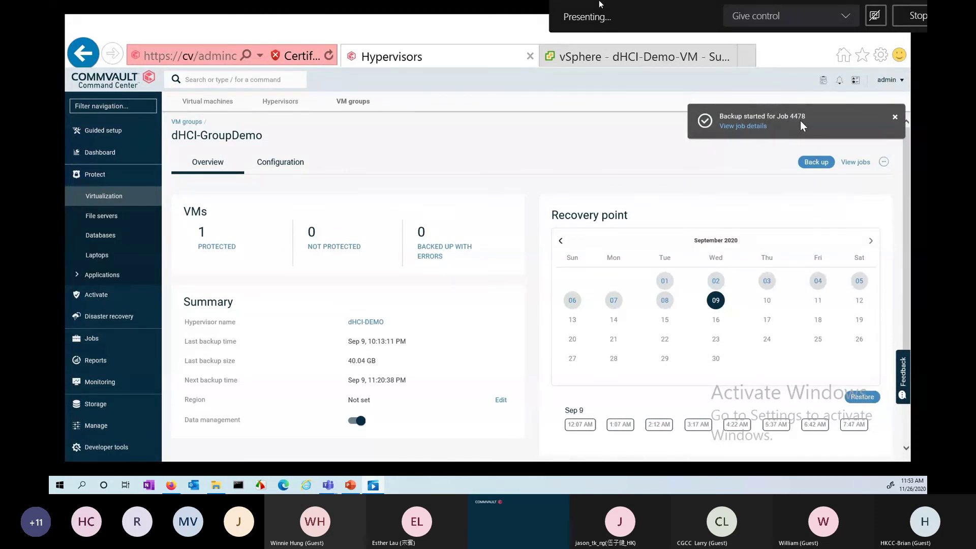
- Open the started backup job's details and examine its job type, backup type and VM list
left_click(756, 126)
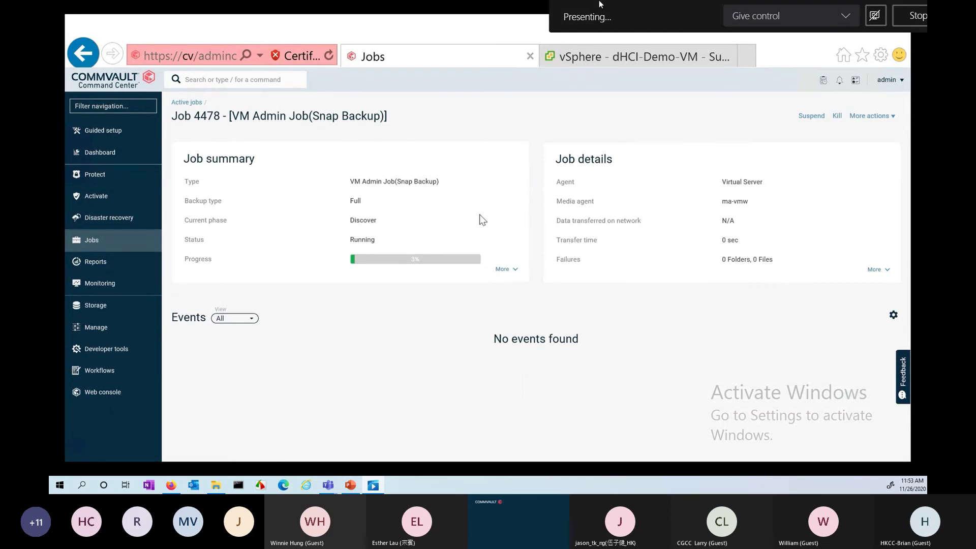
double_click(355, 200)
left_click_drag(395, 181, 462, 185)
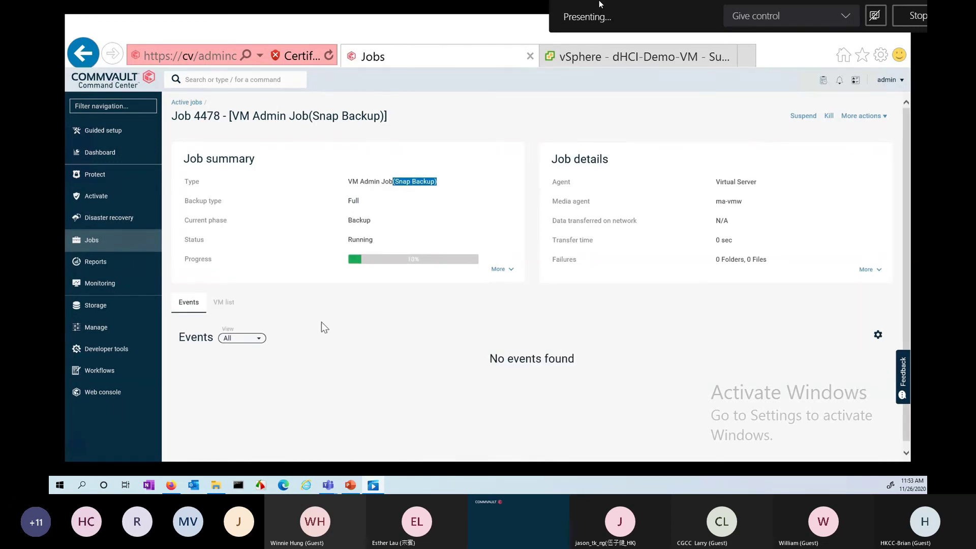
left_click(225, 303)
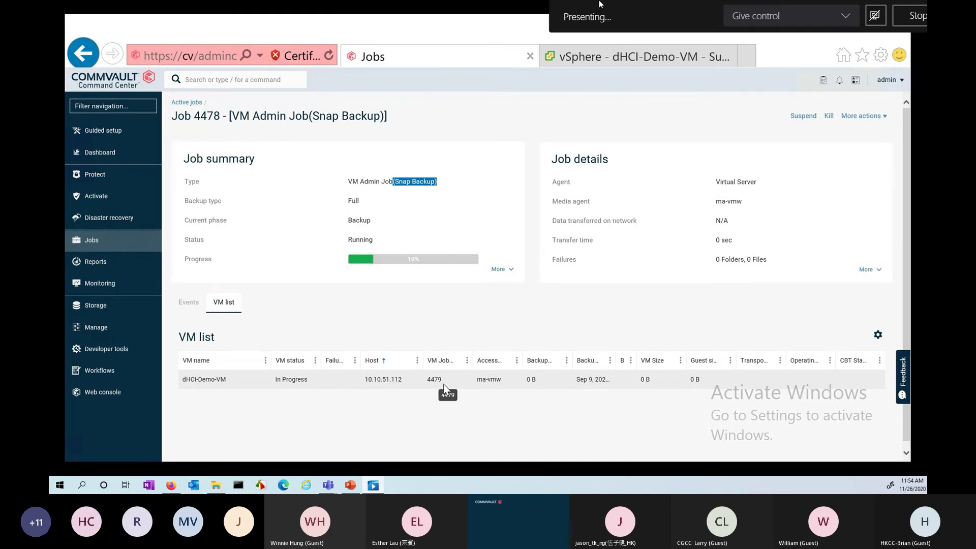
- Switch to the vSphere Client and launch the web console of dHCI-Demo-VM
left_click(649, 59)
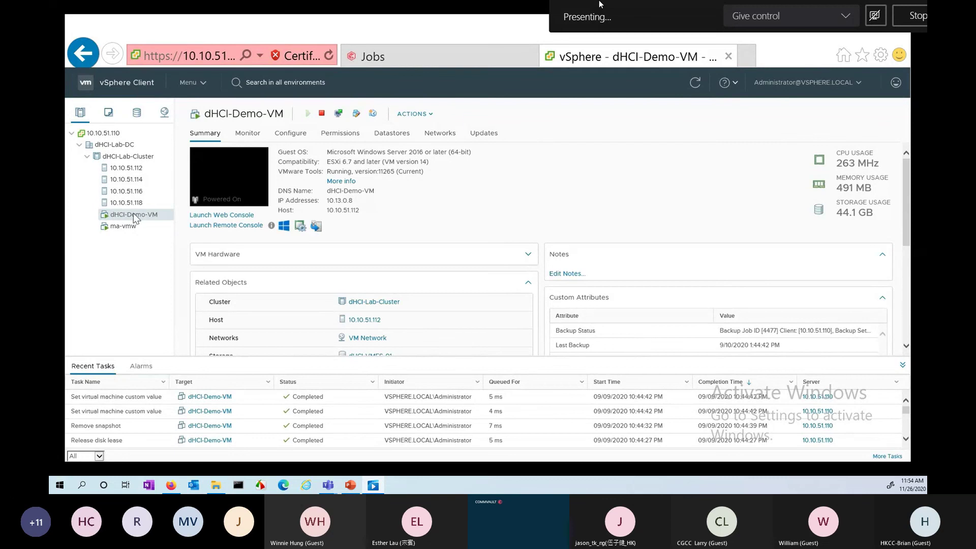
left_click(239, 176)
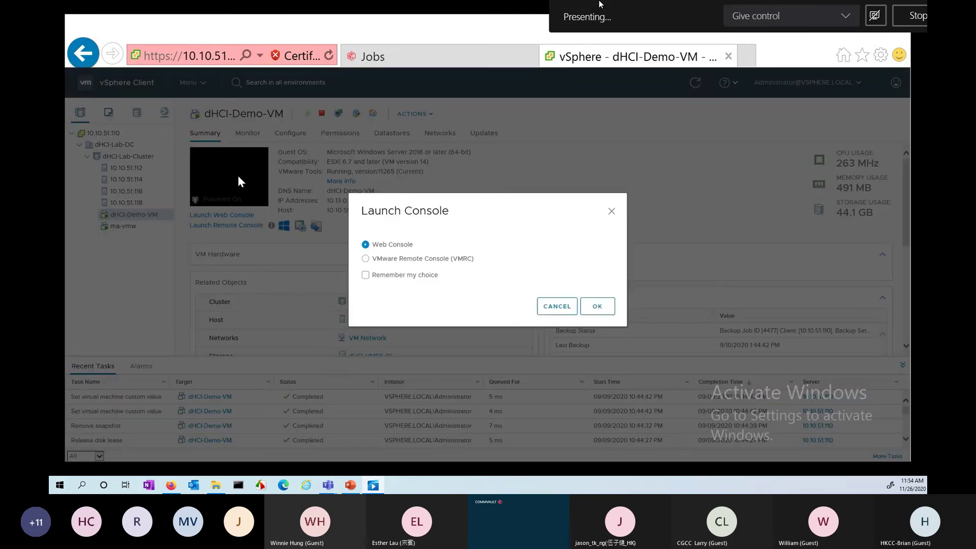
left_click(606, 306)
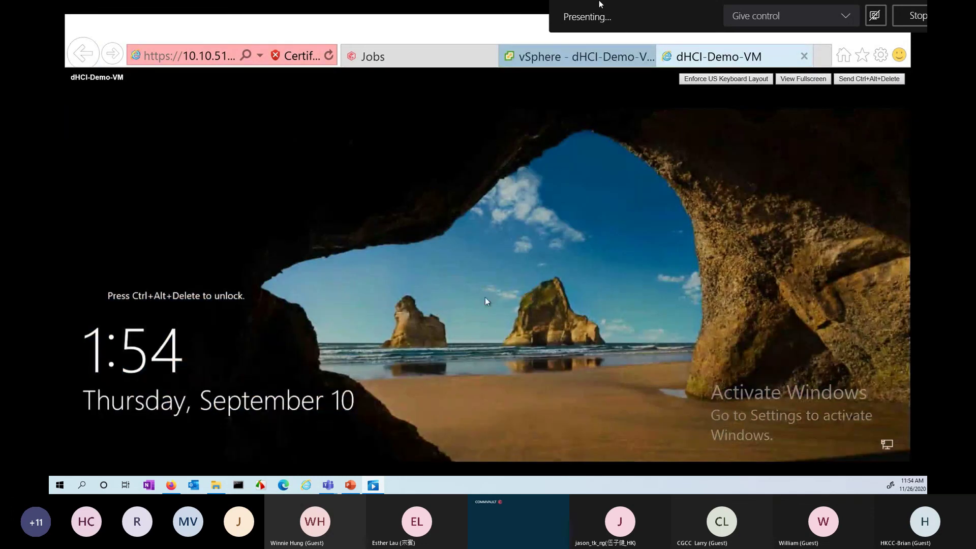
- Return to the vSphere Client, open the snapshot management of dHCI-Demo-VM and examine the description of the __GX_BACKUP__ snapshot
left_click(568, 57)
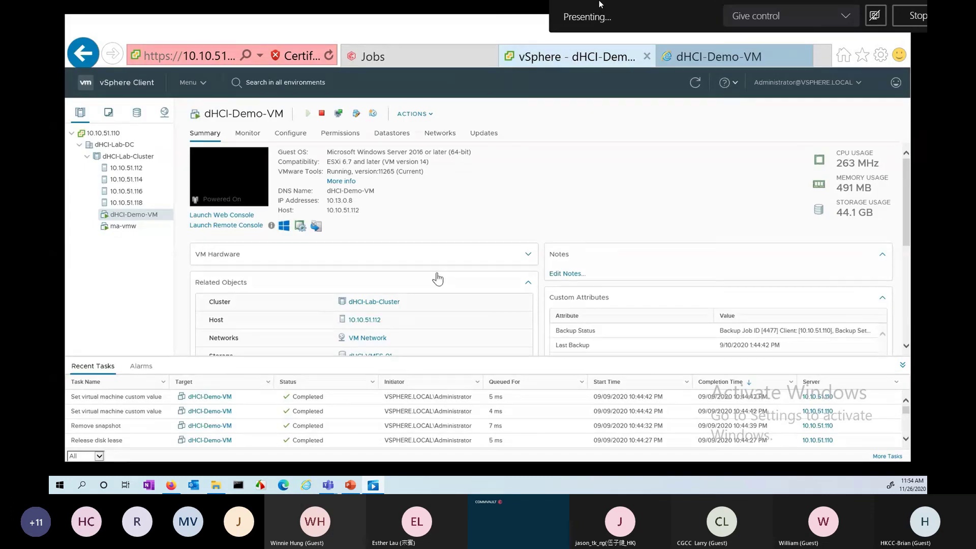
right_click(160, 217)
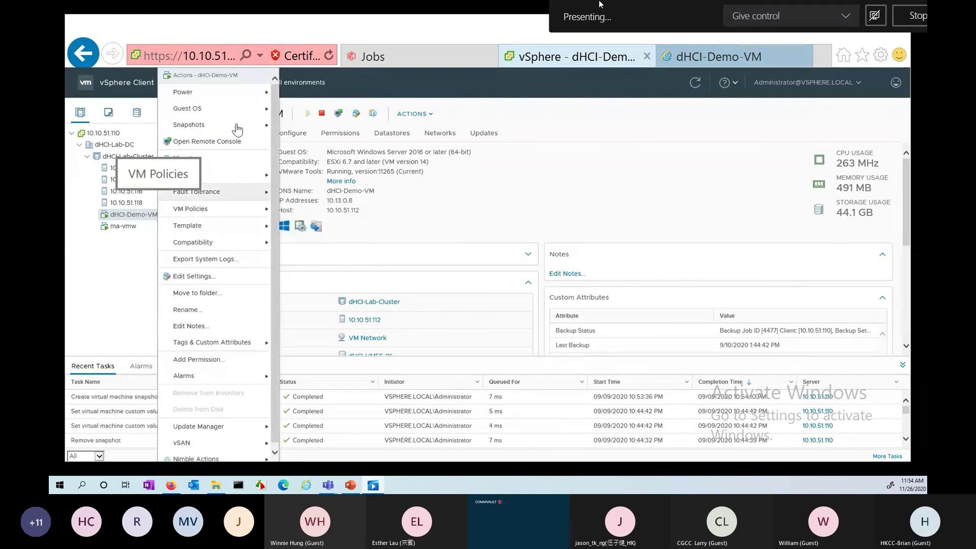
mouse_move(236, 132)
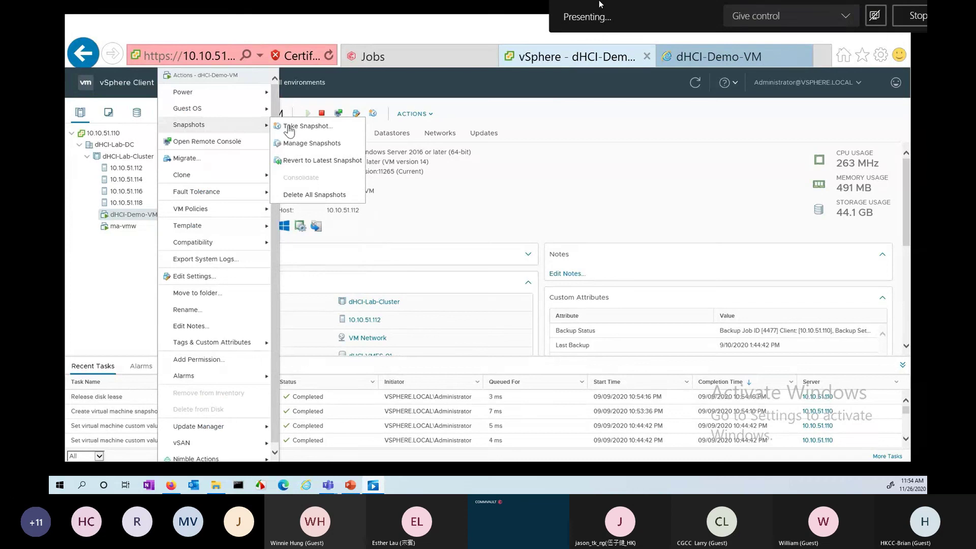
left_click(326, 145)
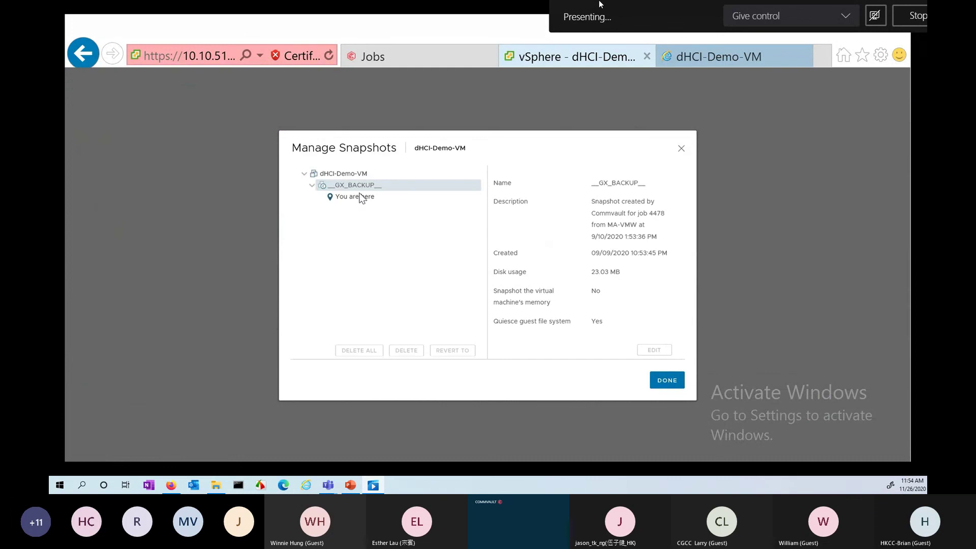
left_click(335, 185)
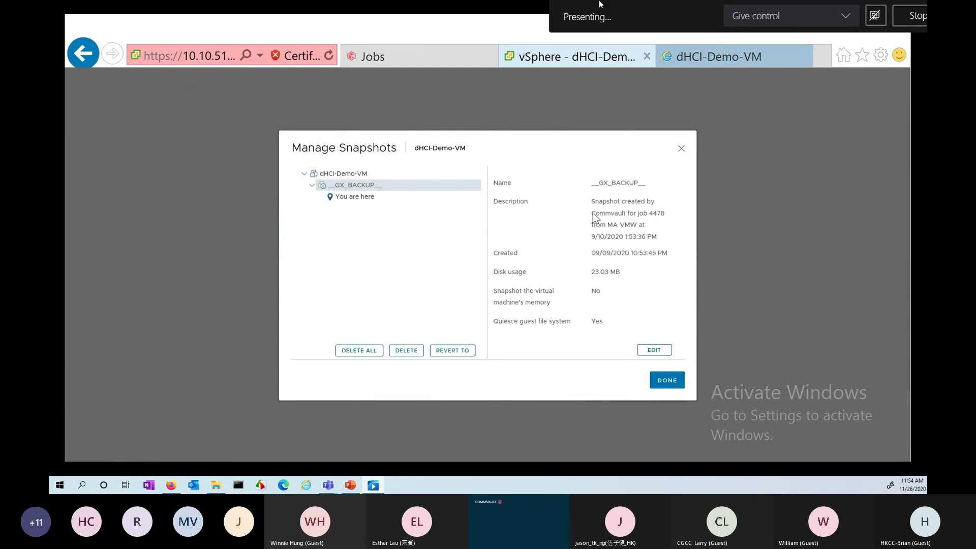
left_click_drag(609, 205, 664, 208)
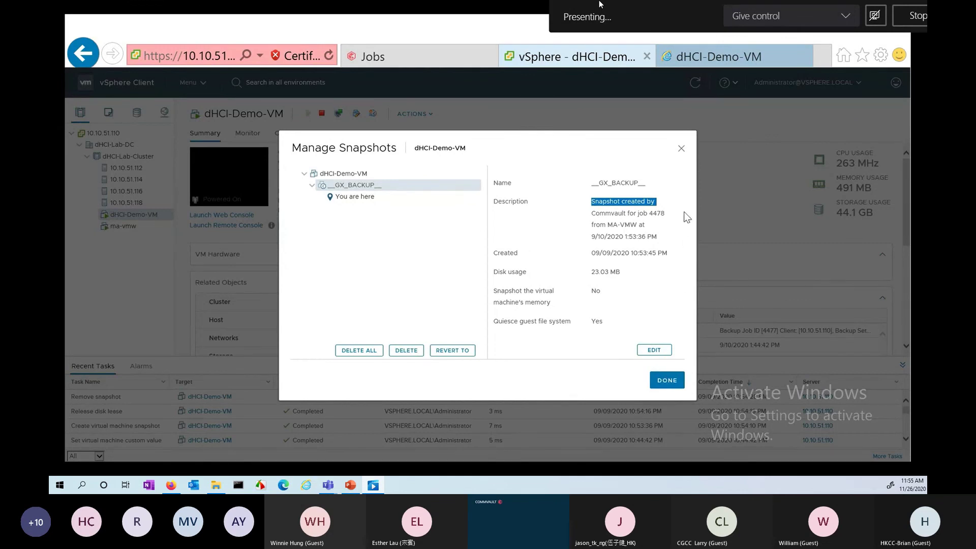
left_click(682, 149)
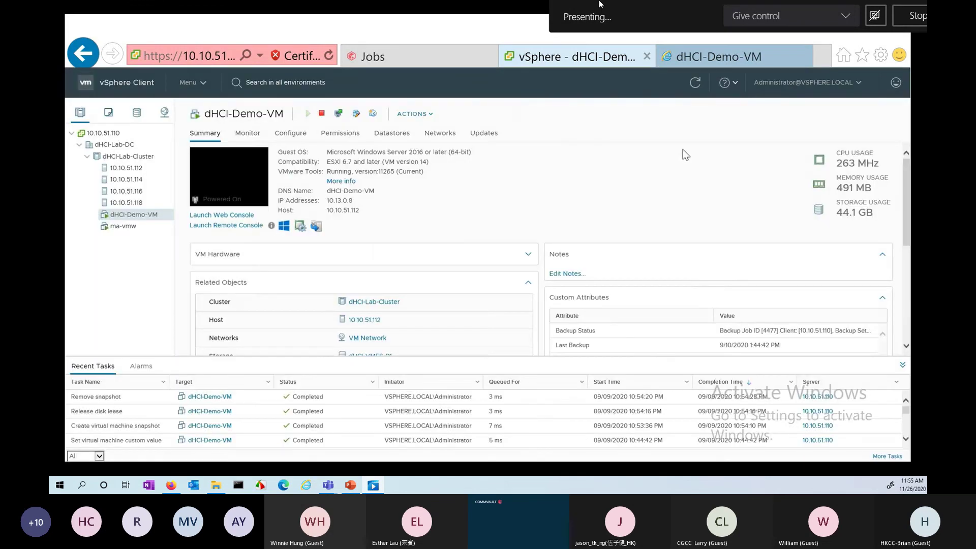
- Switch to the Commvault Command Center and check the snap backup's progress in the active jobs list
left_click(446, 57)
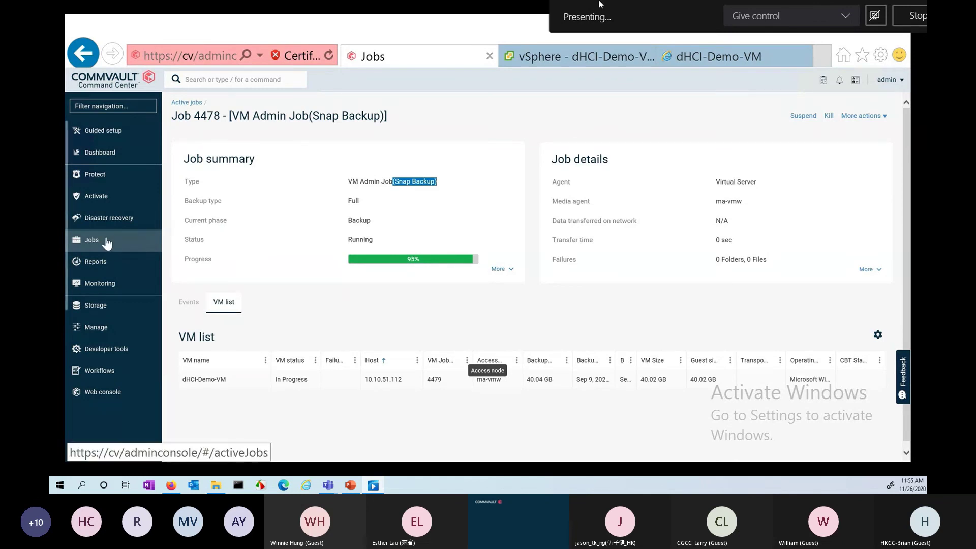
left_click(92, 241)
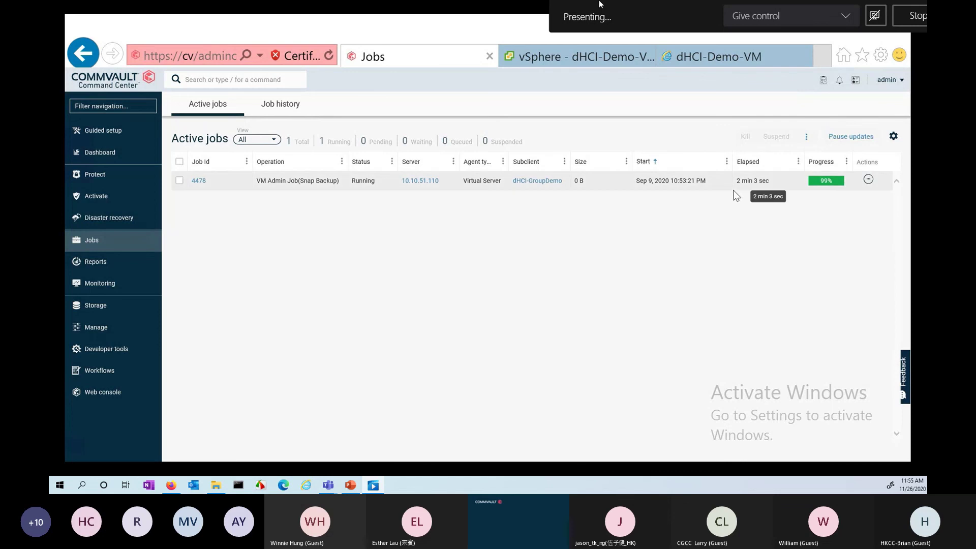
- Switch back to the vSphere Client and recheck dHCI-Demo-VM's snapshot list and its Remove snapshot entry among the recent tasks
left_click(579, 57)
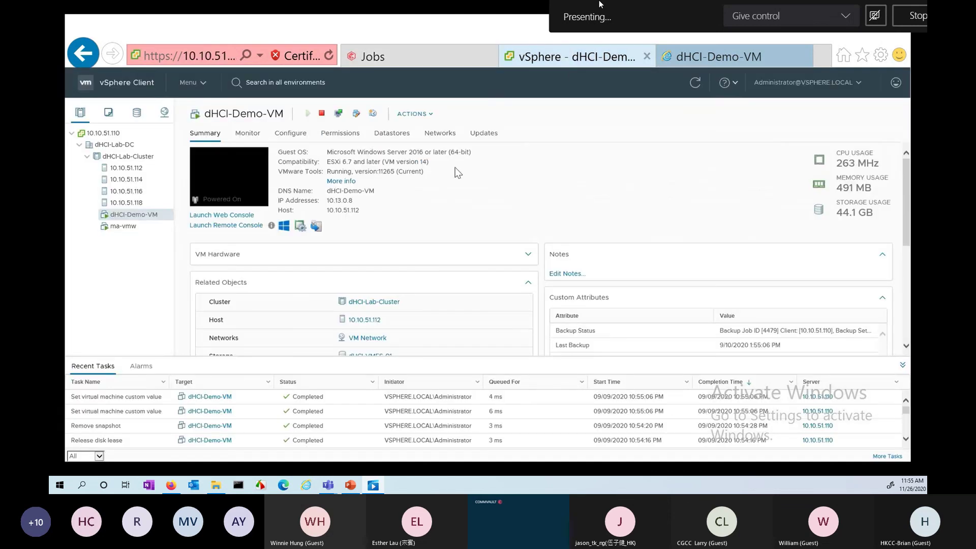
right_click(147, 215)
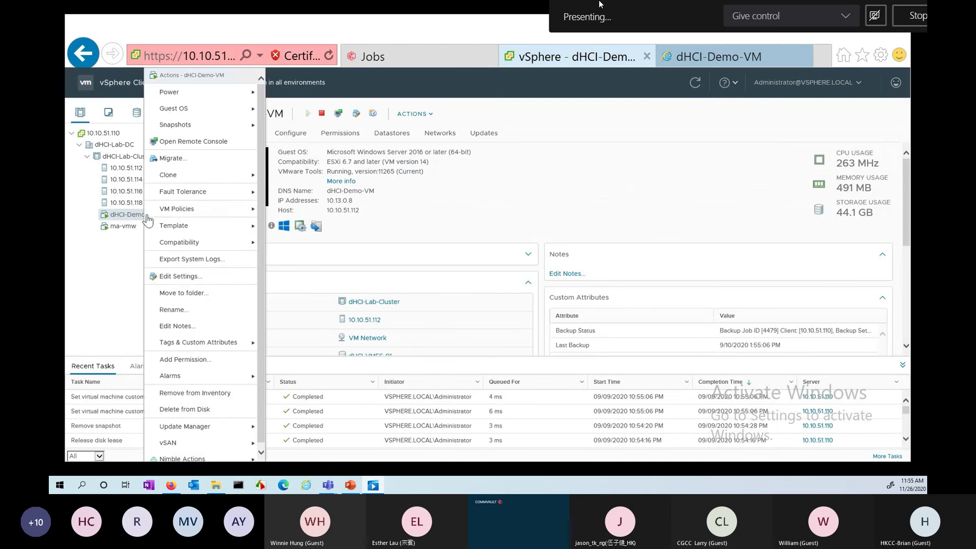
mouse_move(239, 126)
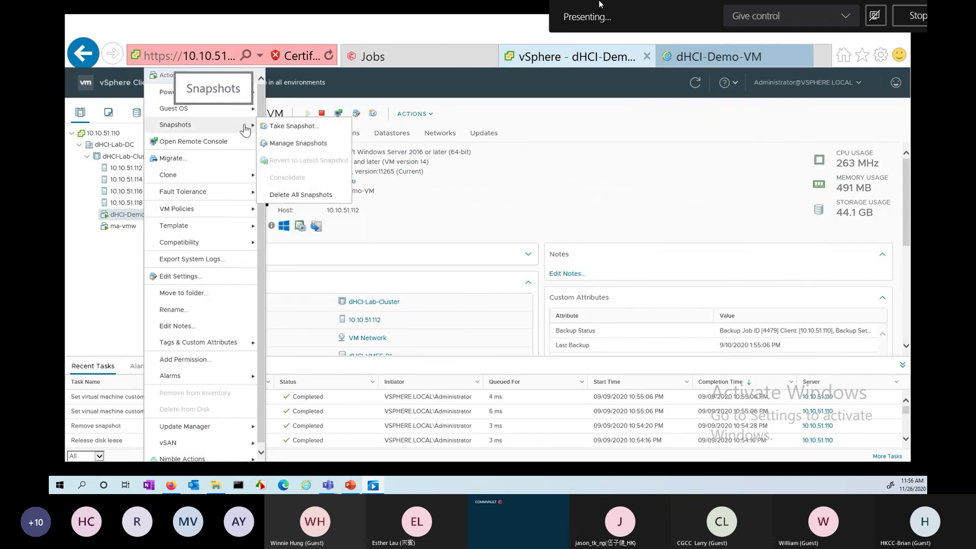
left_click(299, 145)
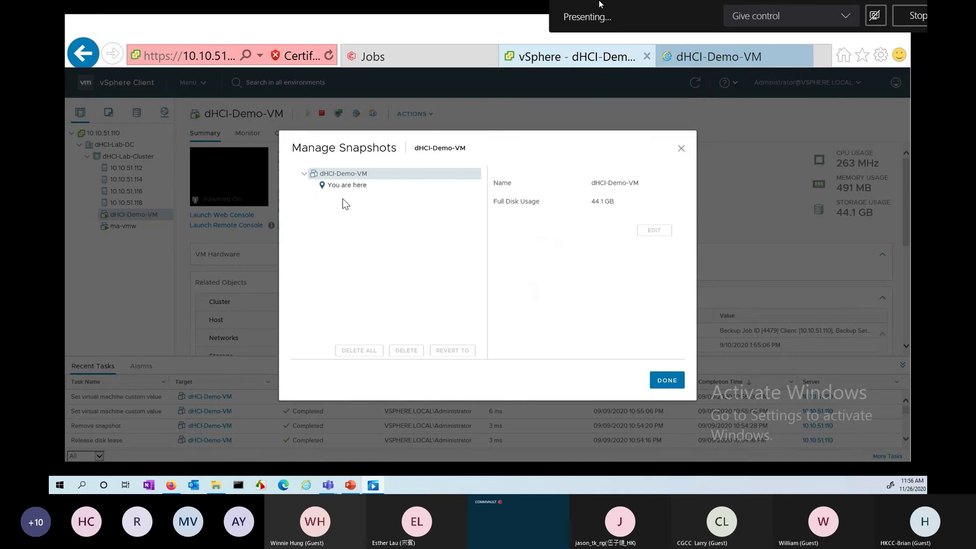
left_click(670, 380)
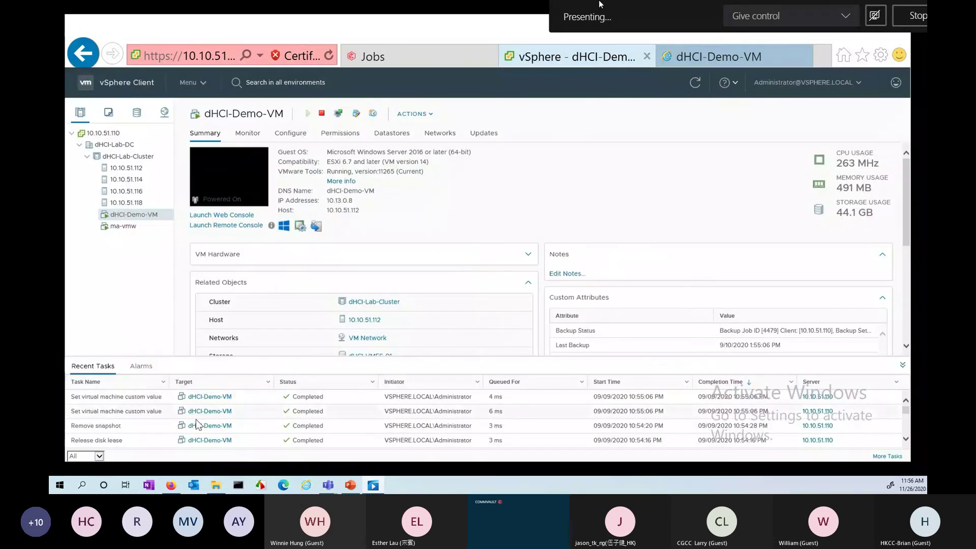
double_click(96, 426)
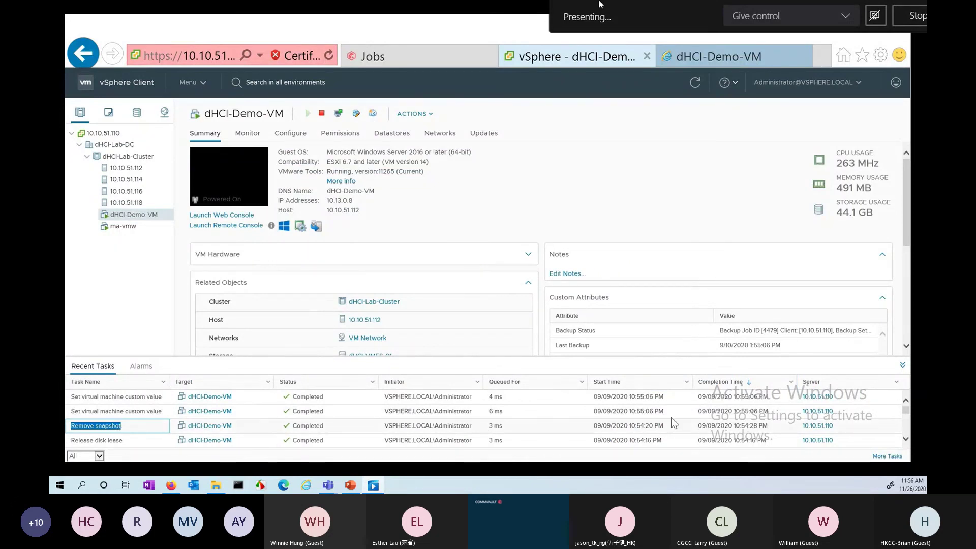
- In the Commvault Command Center, list the snapshots of the HPE Nimble Storage array and select the one for job 4478
left_click(414, 63)
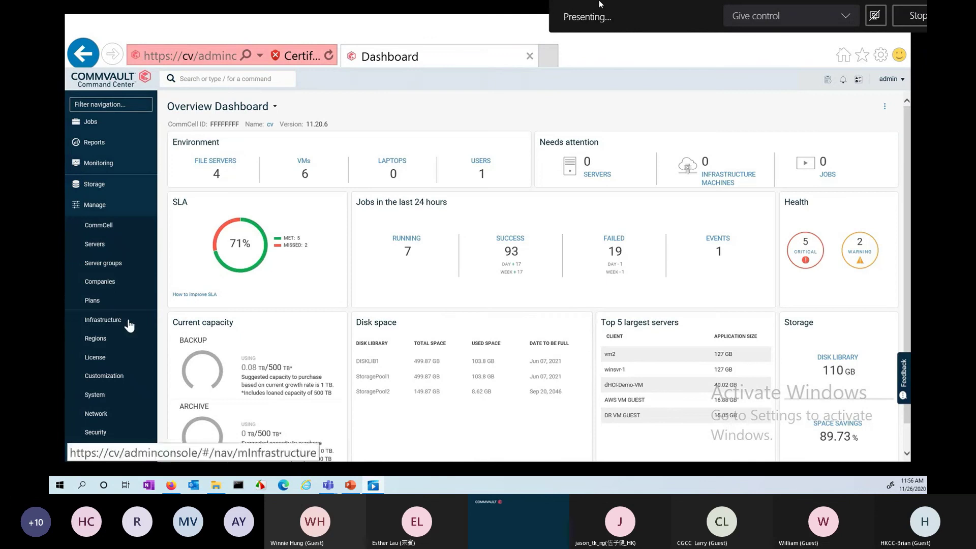
left_click(129, 325)
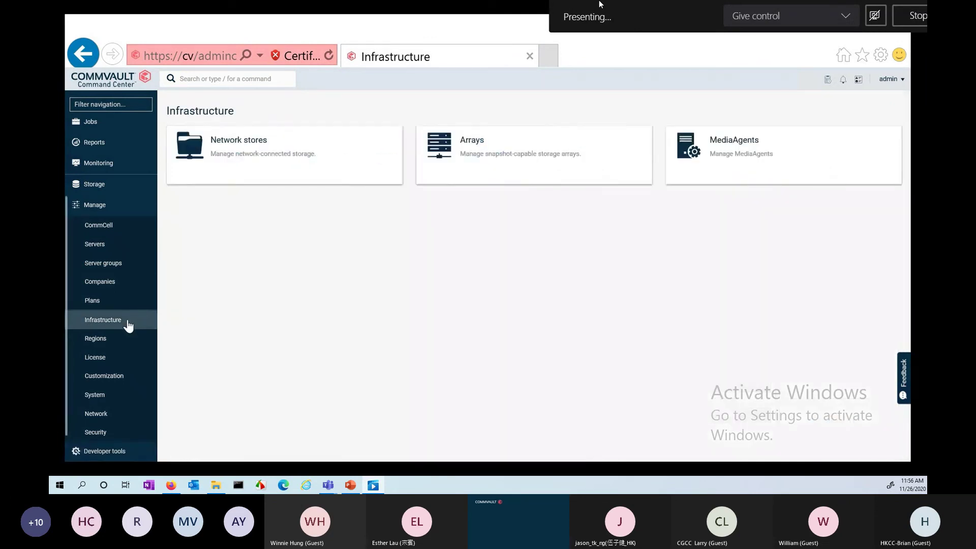
left_click(542, 174)
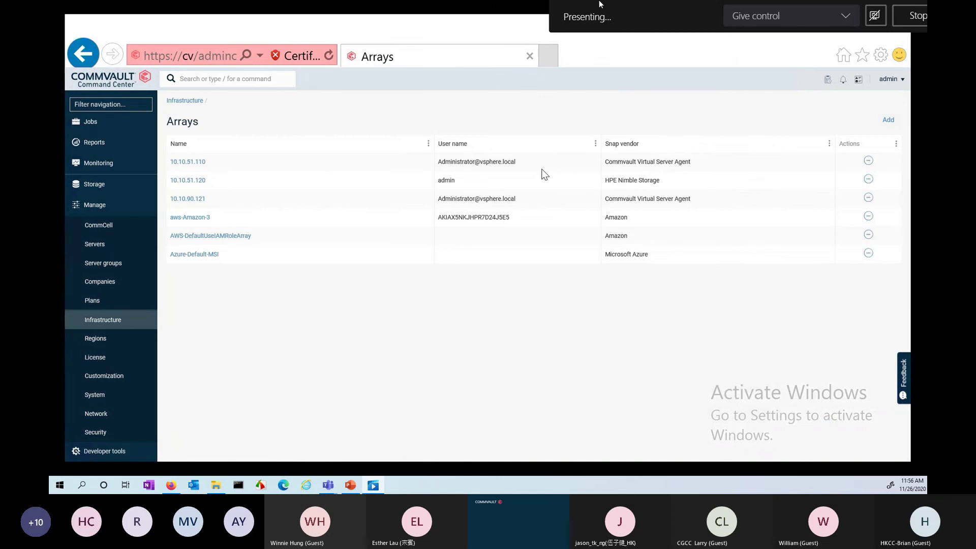
left_click(872, 181)
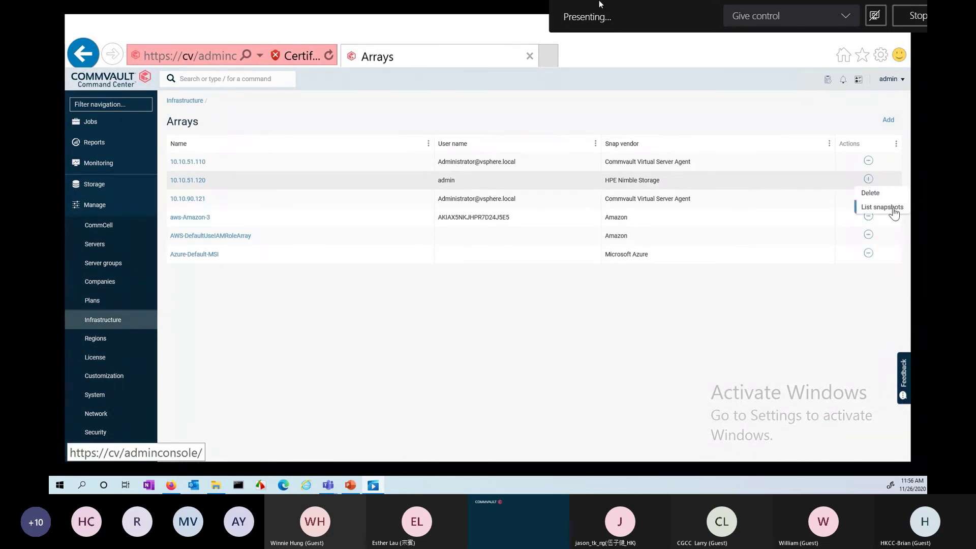
left_click(882, 207)
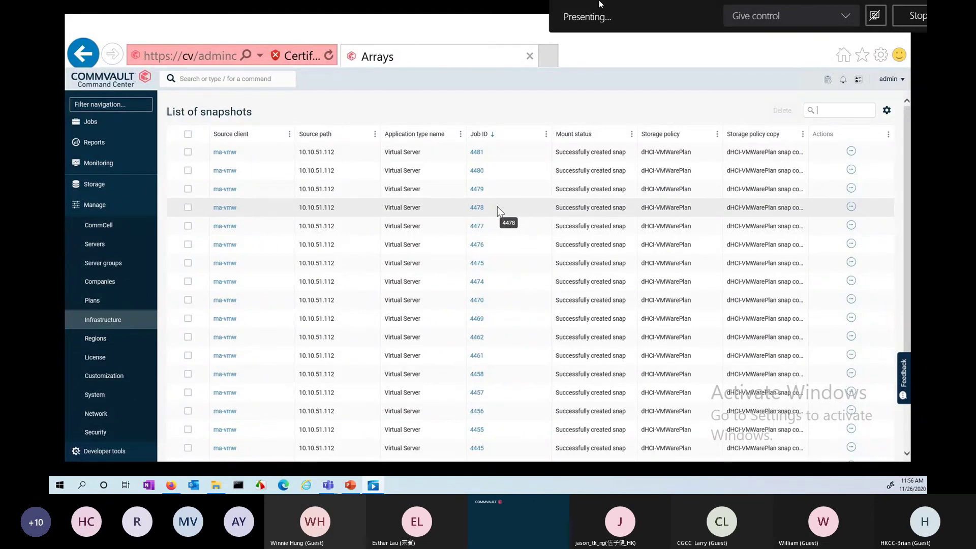
left_click(850, 208)
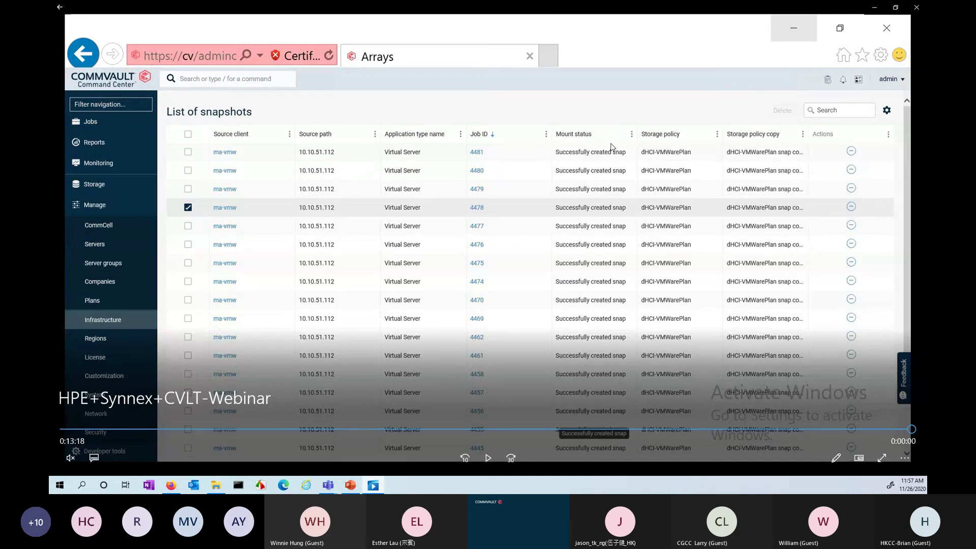
- Minimize the demo video player and switch to the closing "Thank you." slide of the PowerPoint presentation
left_click(871, 10)
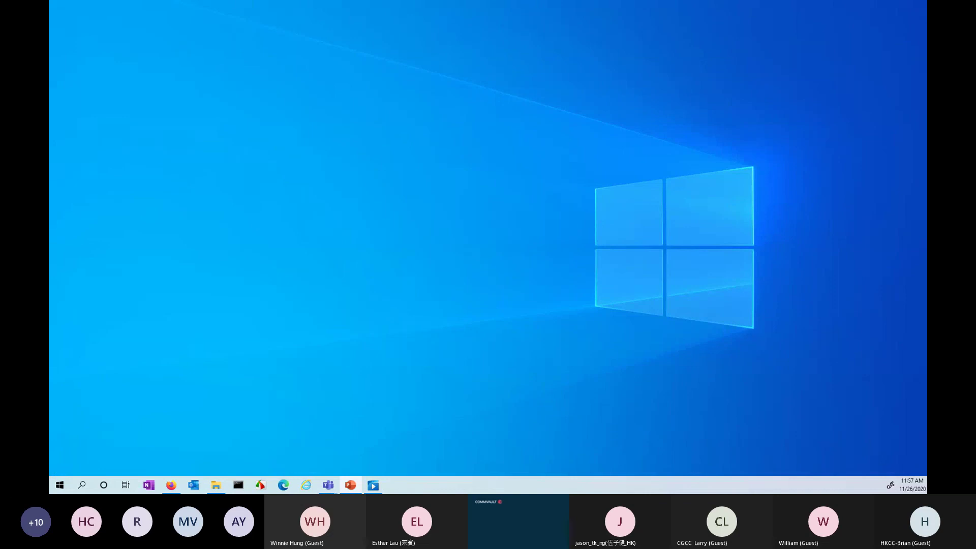
key("alt+Tab")
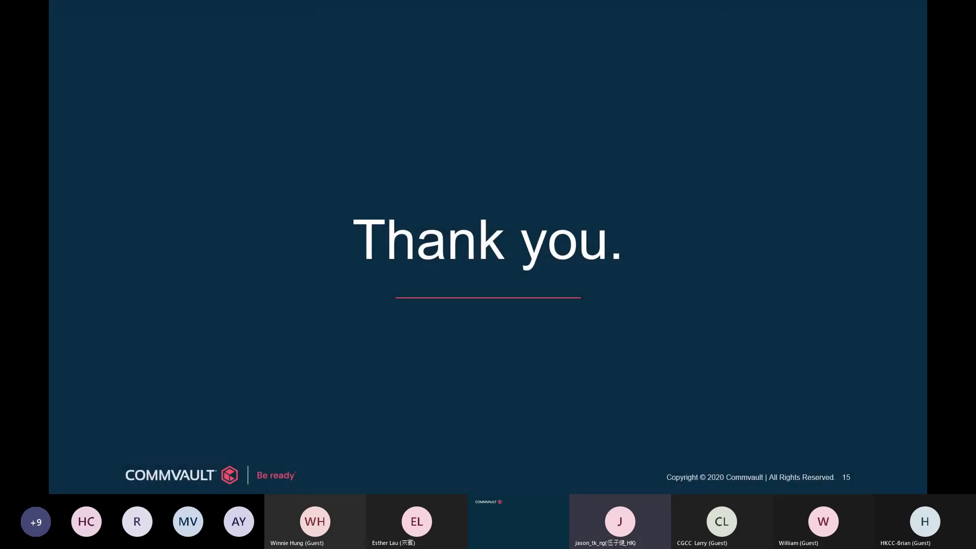